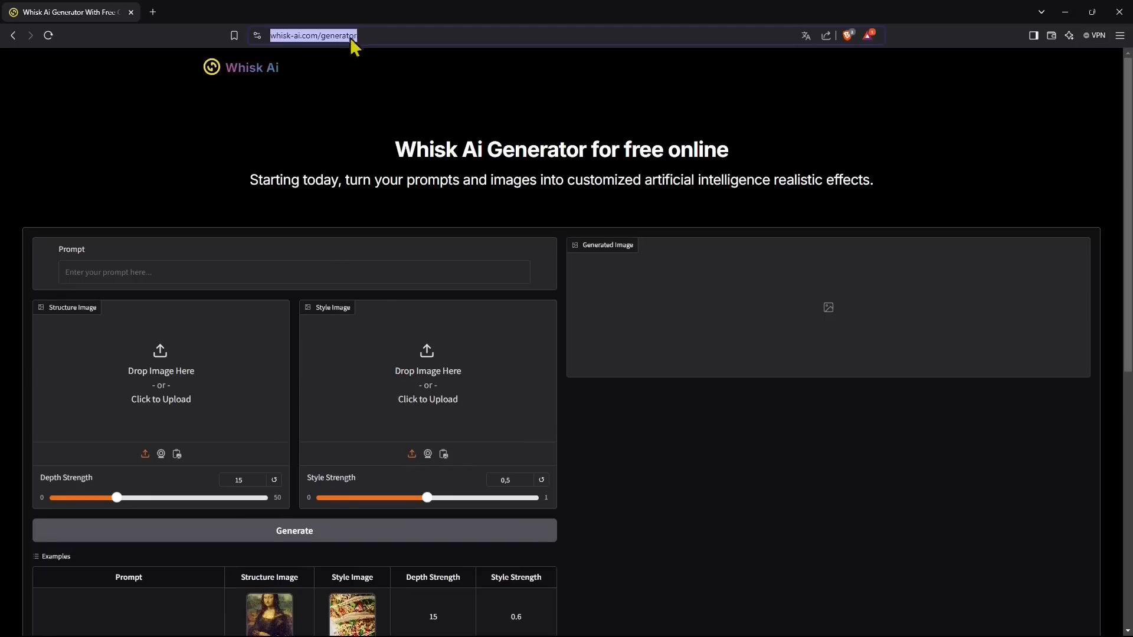
Search the web for "whisk ai" and open the free generator through the whisk-ai.com result
left_click(373, 35)
key("ctrl+a")
type("whisk ai")
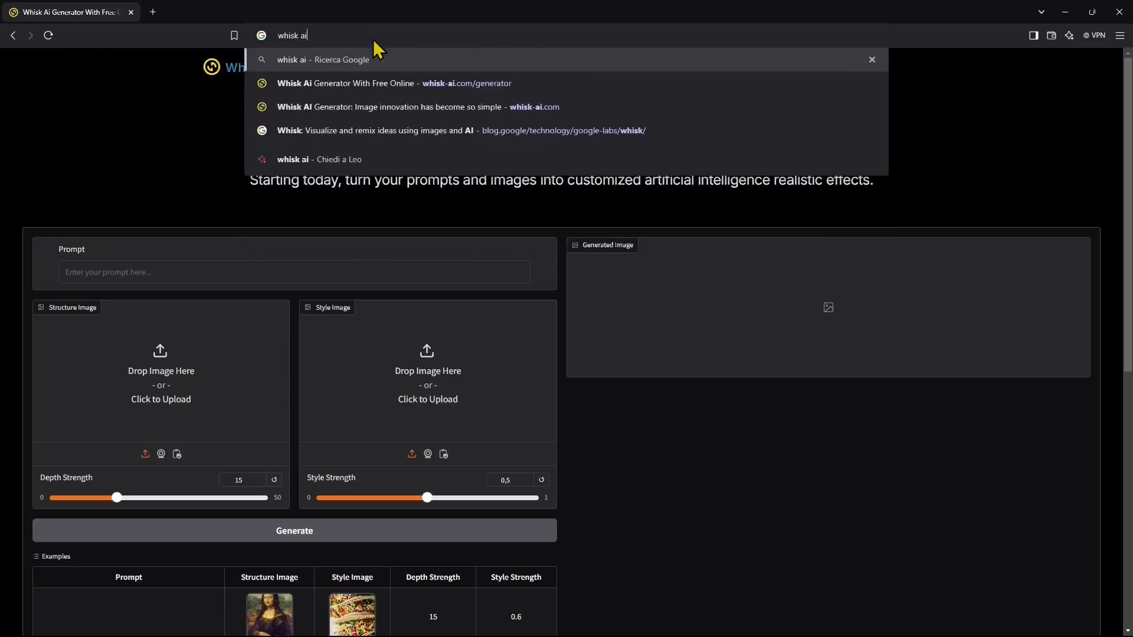
key("Return")
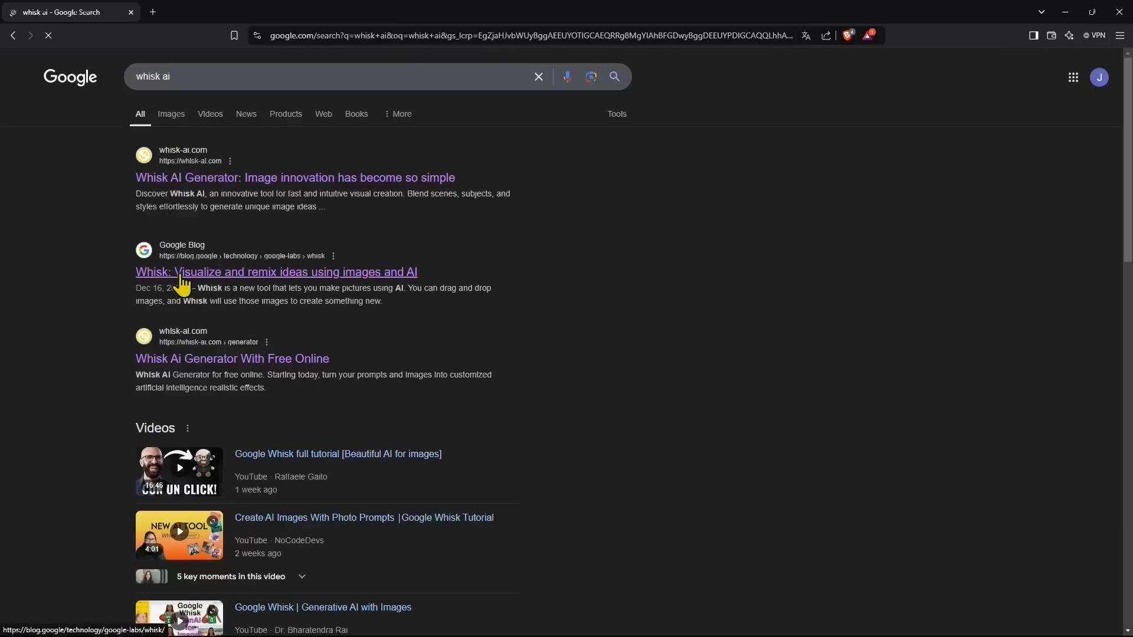
left_click(197, 171)
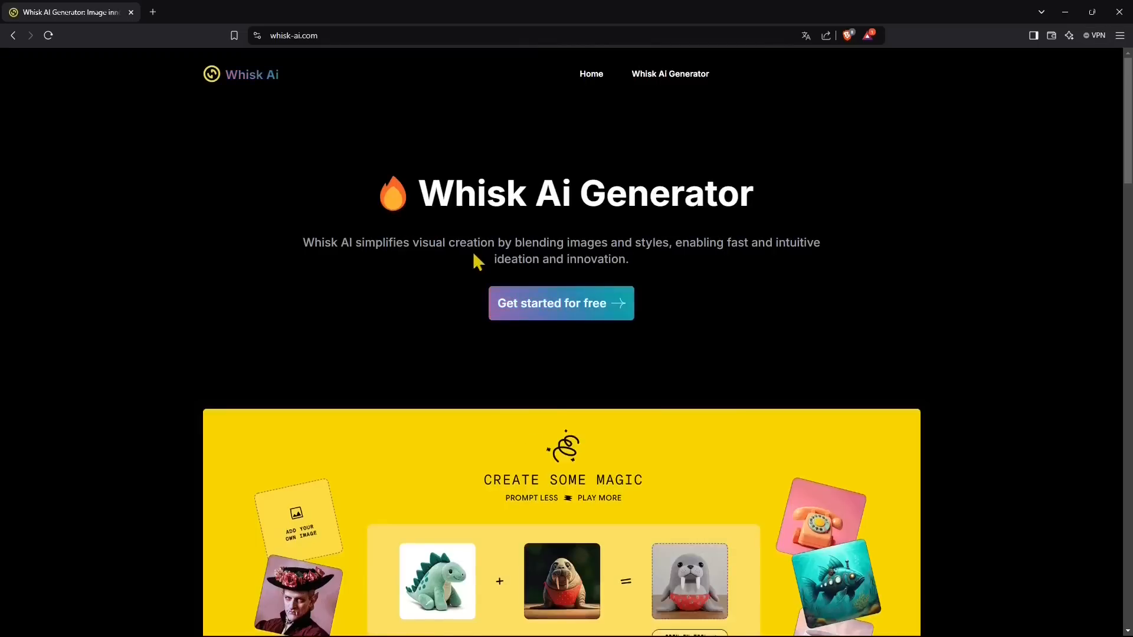
left_click(580, 324)
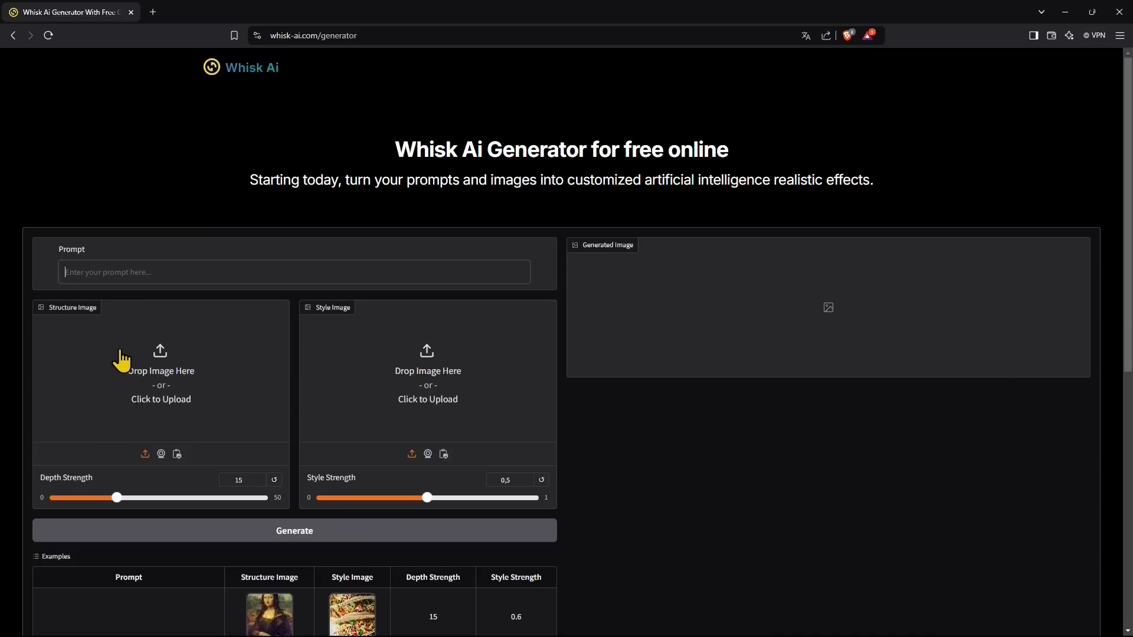
Examine the generator's input areas and the example prompts, structure images, style images and strength values
scroll(223, 417, "down", 4)
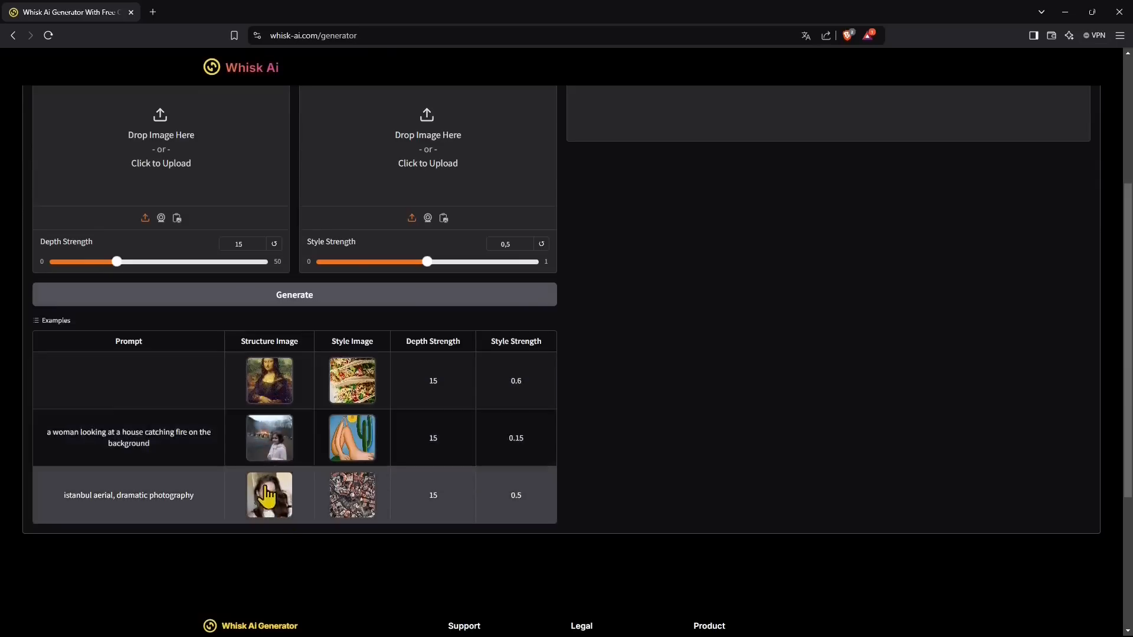
scroll(245, 442, "up", 2)
scroll(239, 445, "up", 1)
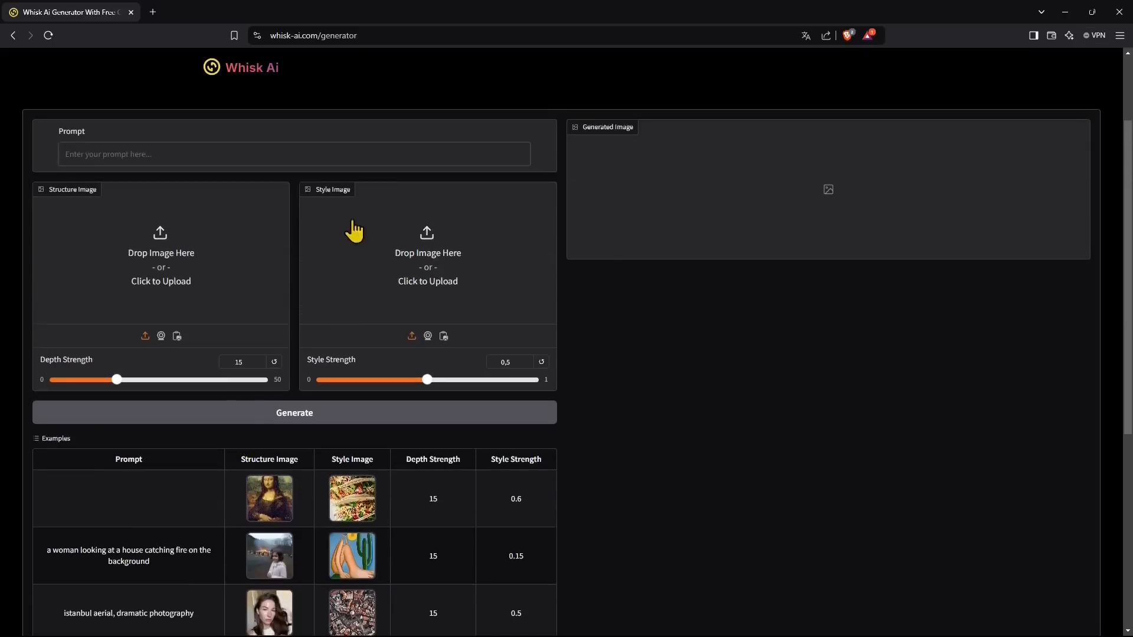
scroll(390, 270, "down", 2)
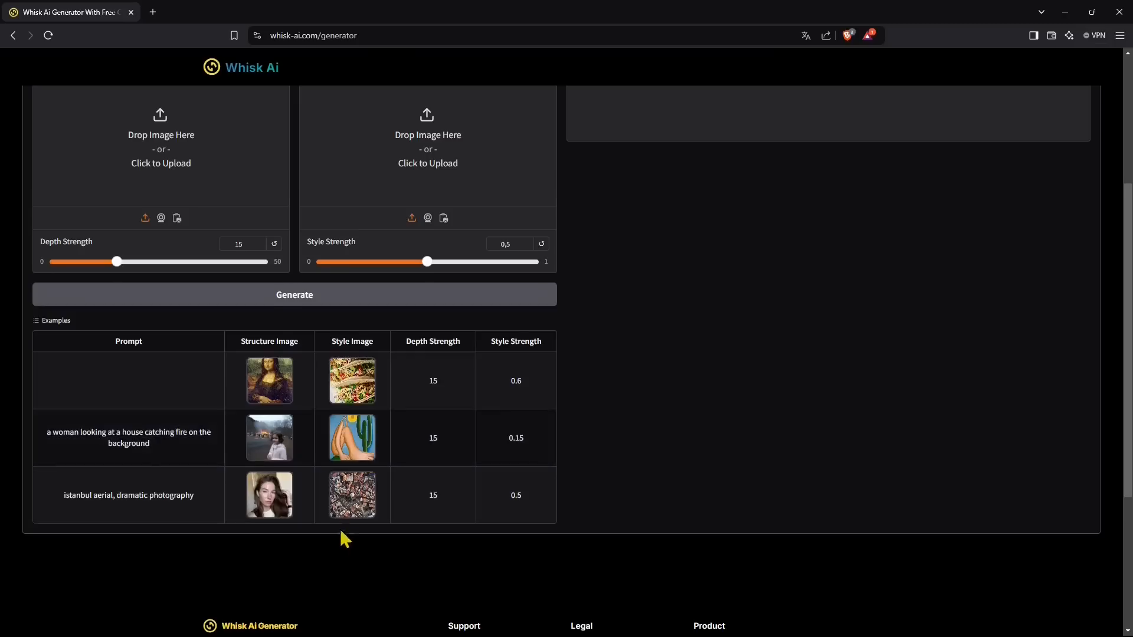
scroll(341, 533, "up", 2)
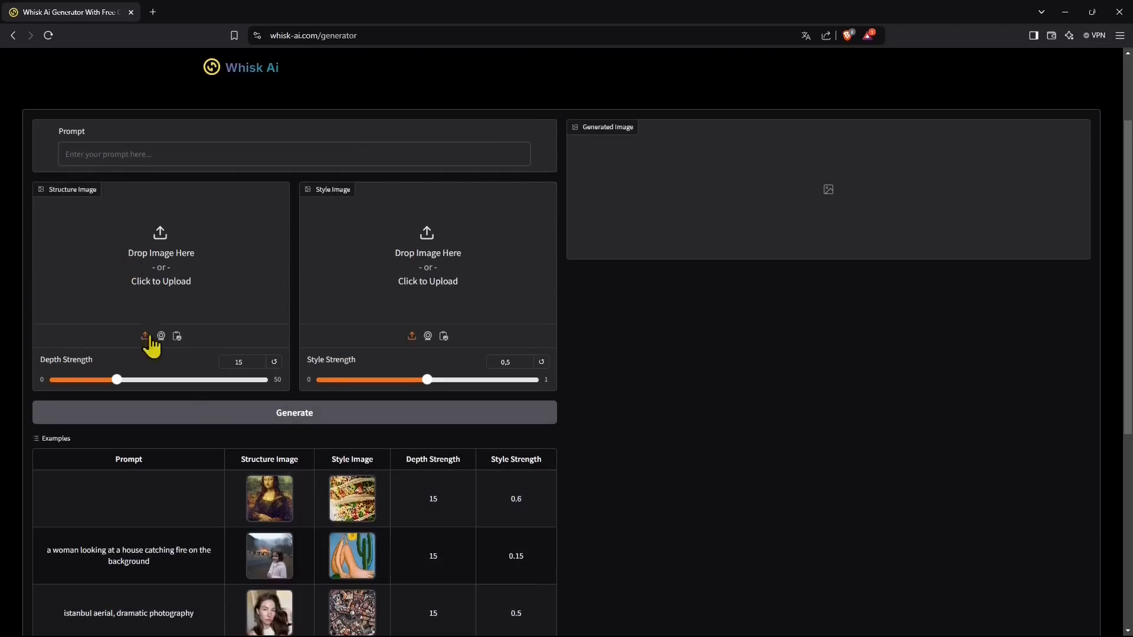
scroll(158, 299, "up", 2)
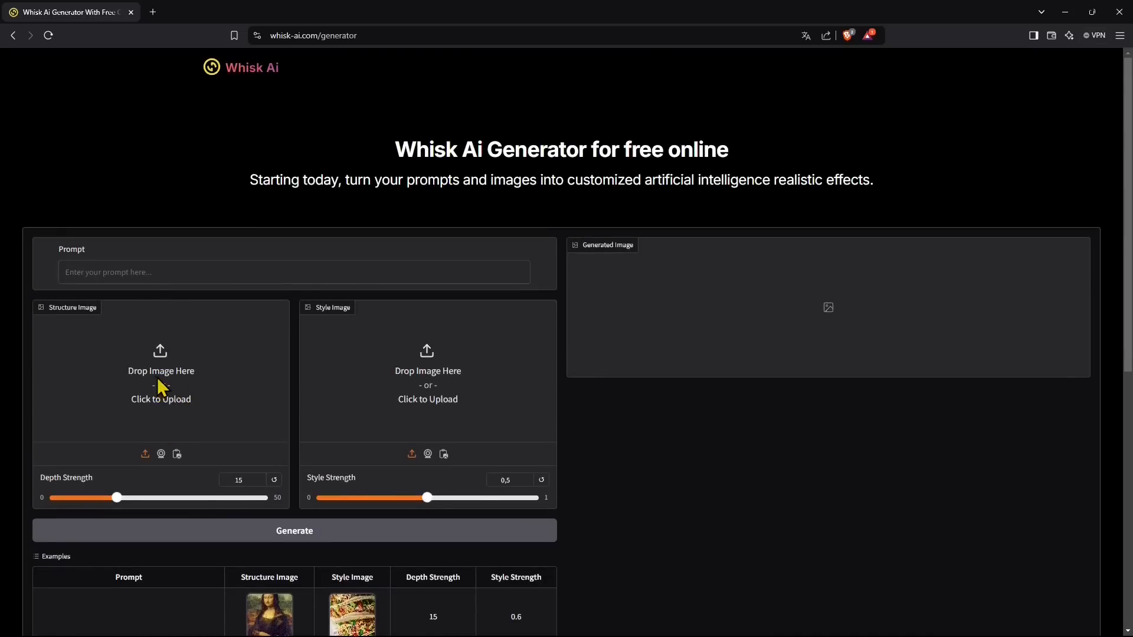
Upload the sketch "schizzi per whisk" from the GUIDE folder as the structure image and set Depth Strength to 29.2
left_click(161, 389)
double_click(158, 379)
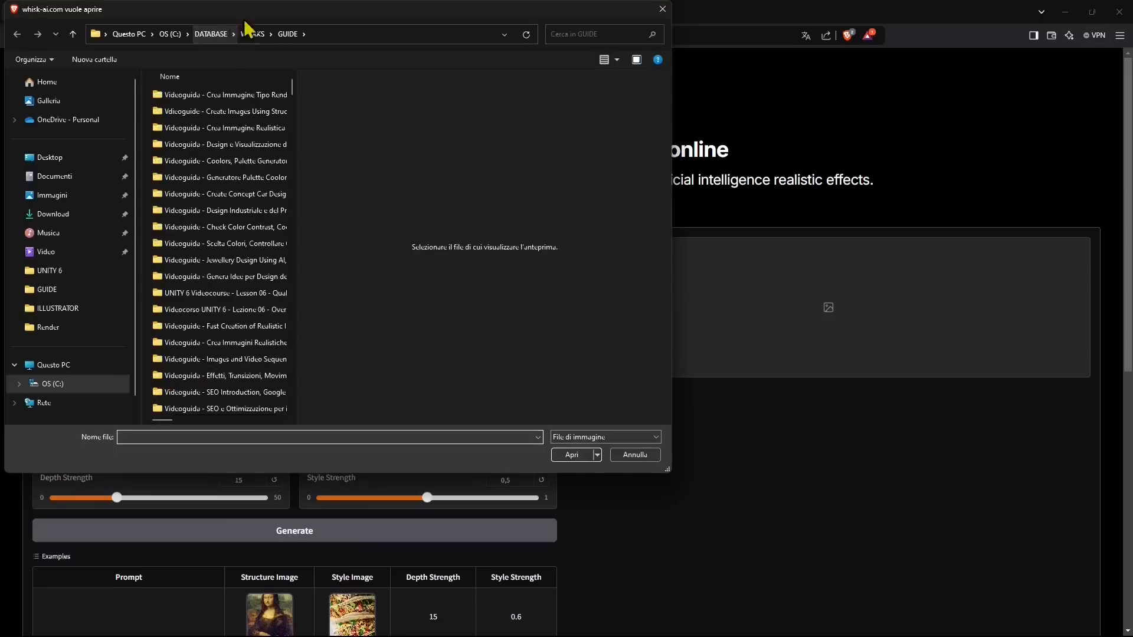
scroll(253, 271, "down", 15)
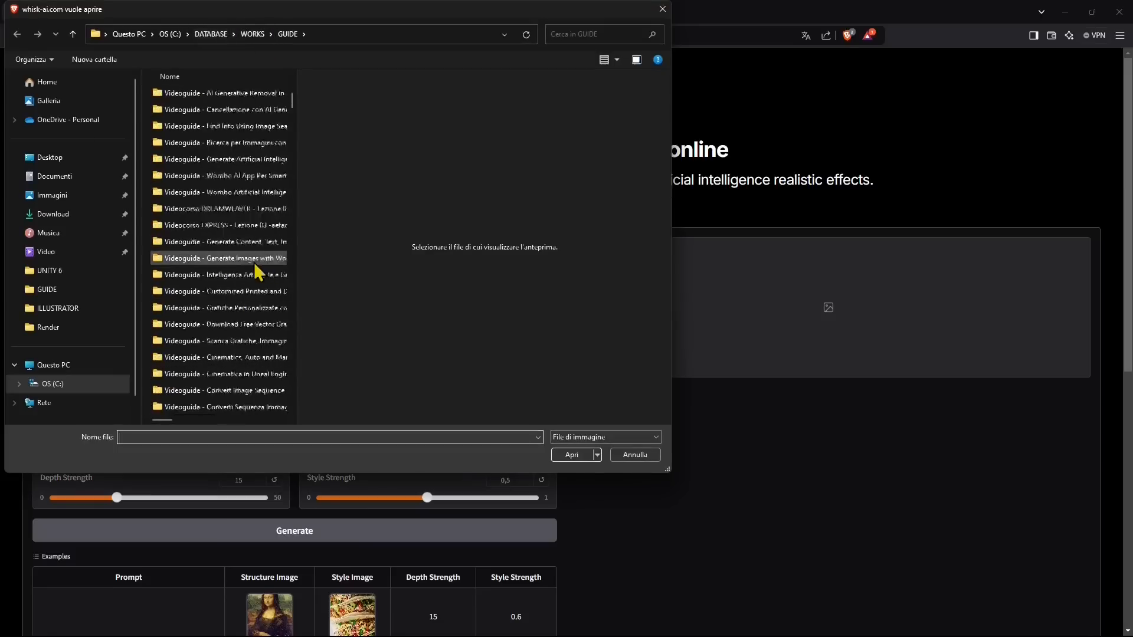
scroll(248, 331, "down", 15)
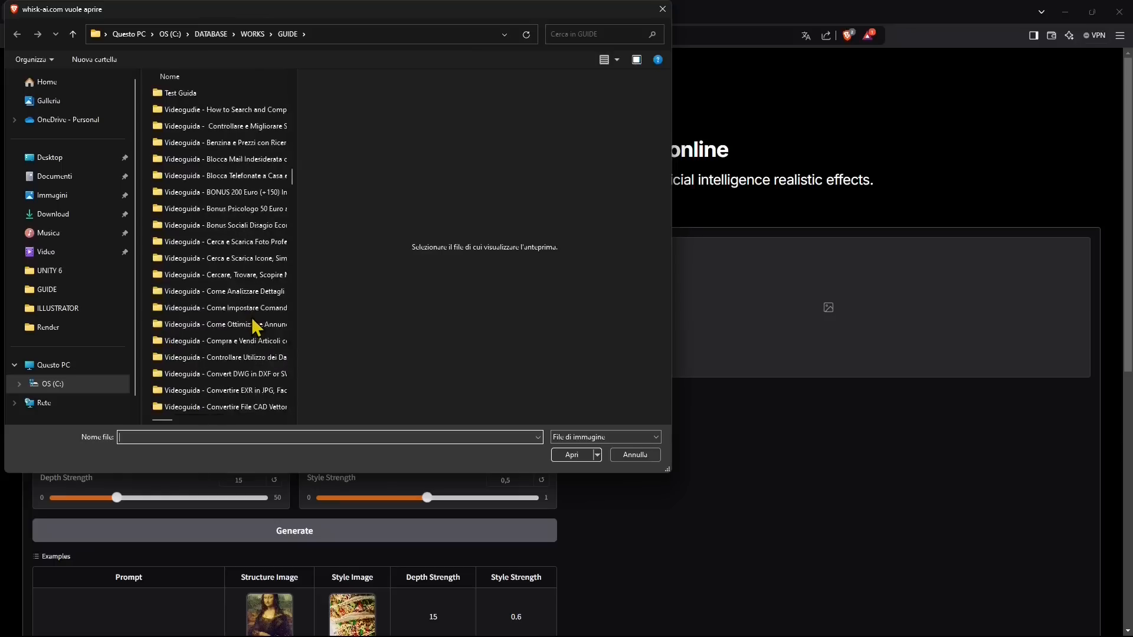
scroll(260, 345, "down", 12)
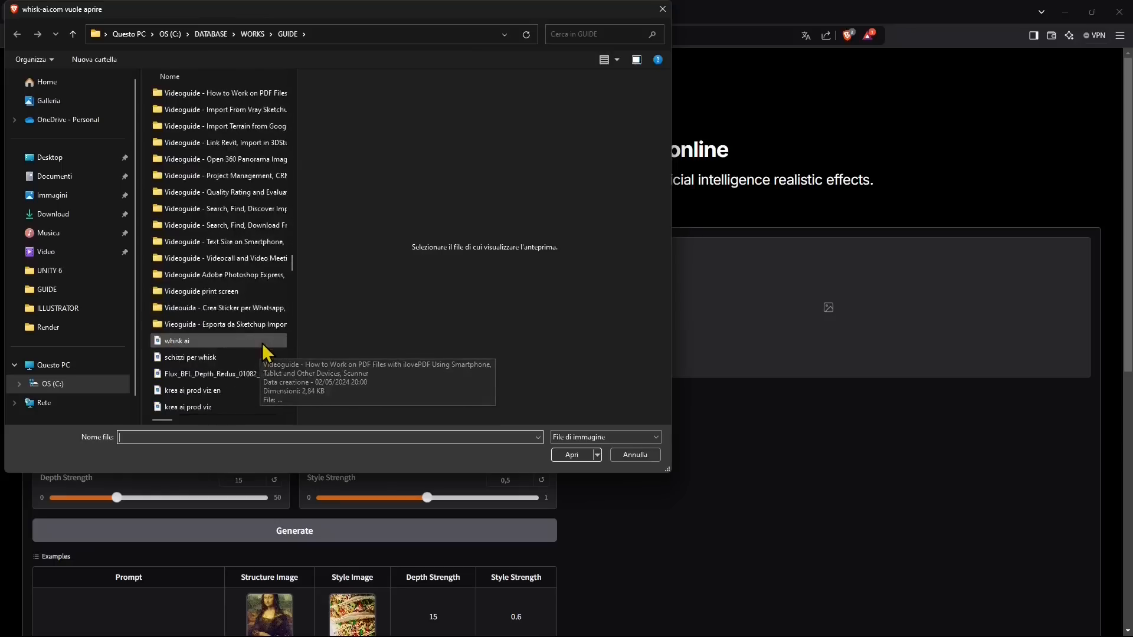
left_click(194, 240)
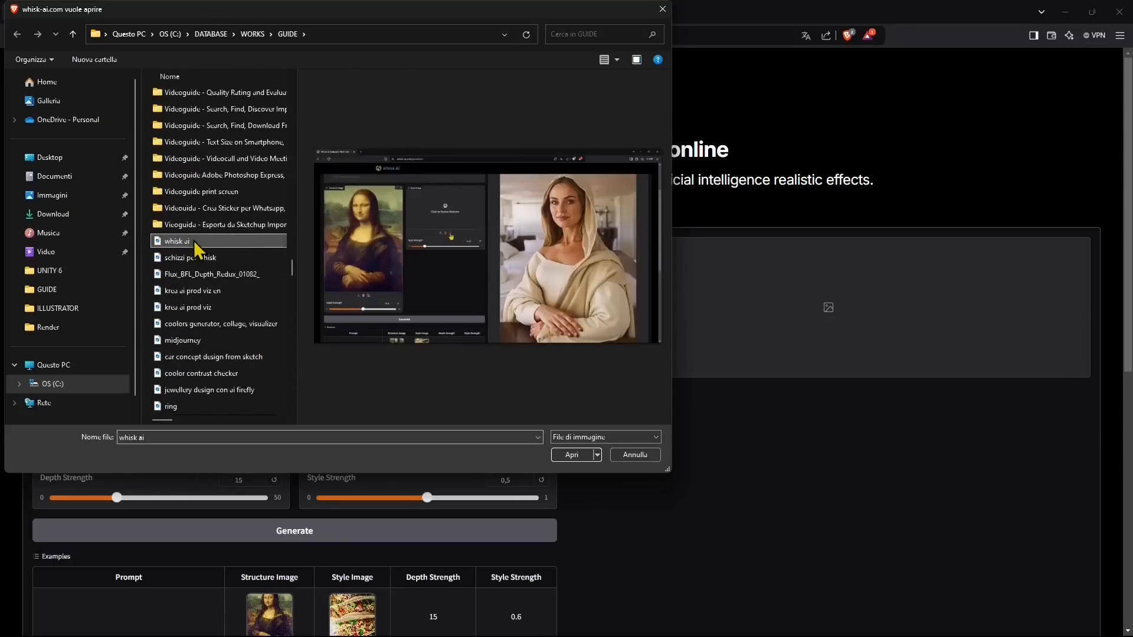
left_click(188, 259)
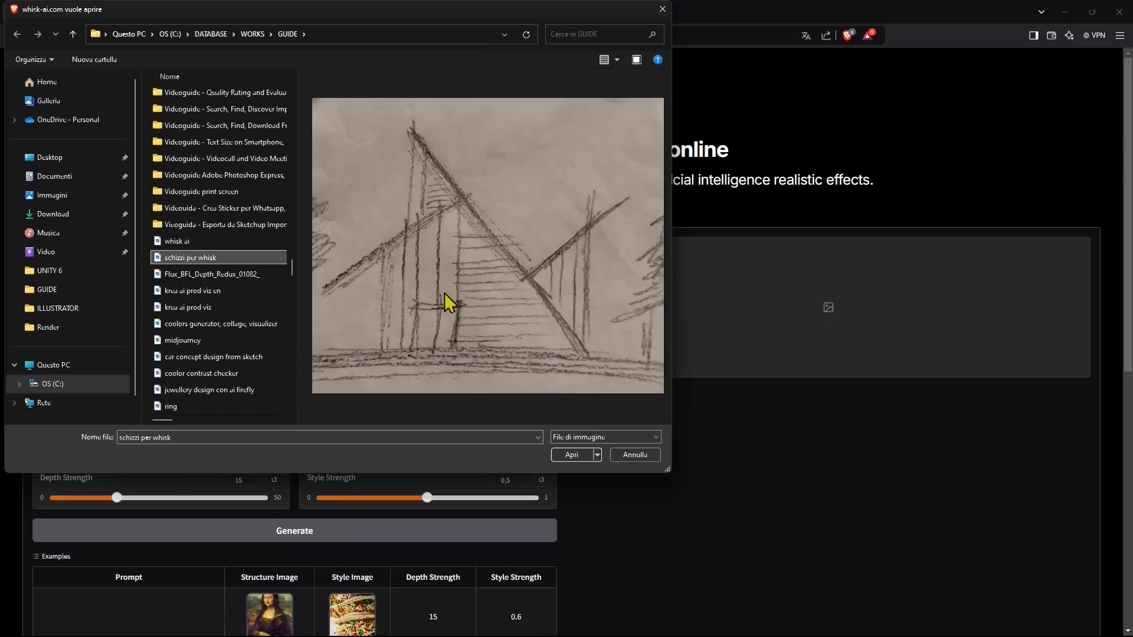
left_click(571, 455)
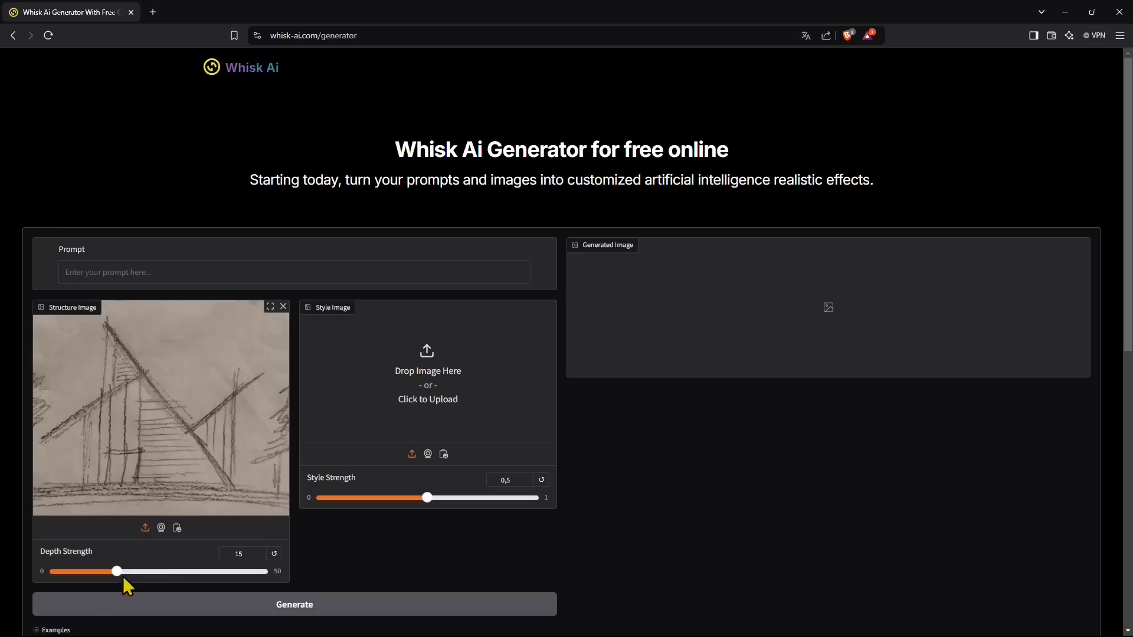
left_click_drag(123, 577, 177, 573)
Start uploading a style image and browse to the TWINMOTION 2023 folder inside WORKS
left_click(456, 383)
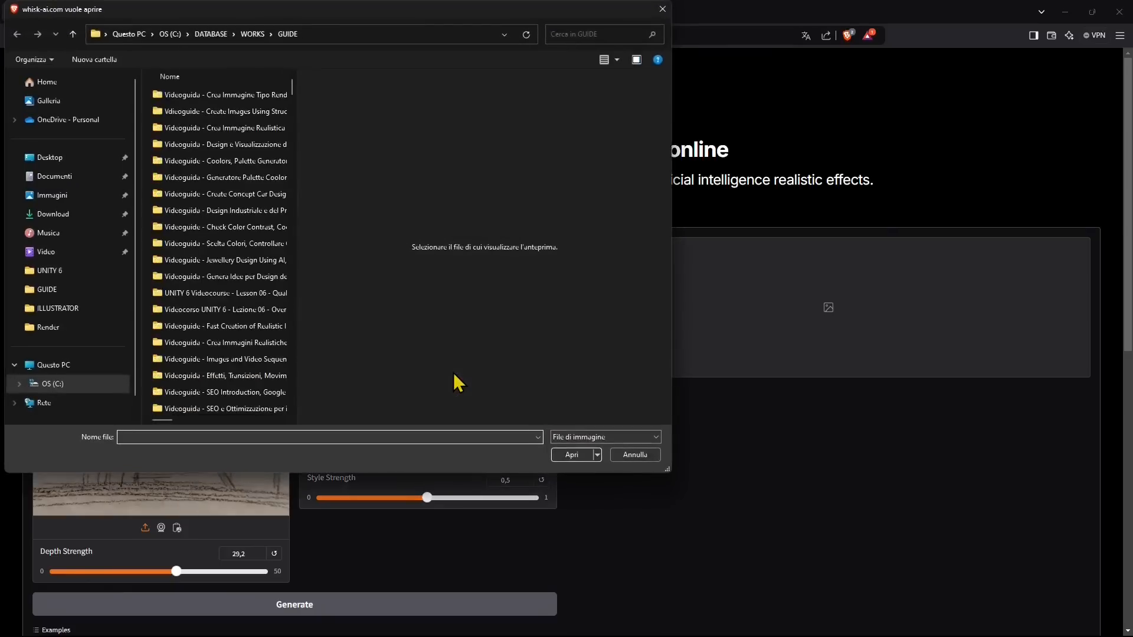
left_click(258, 33)
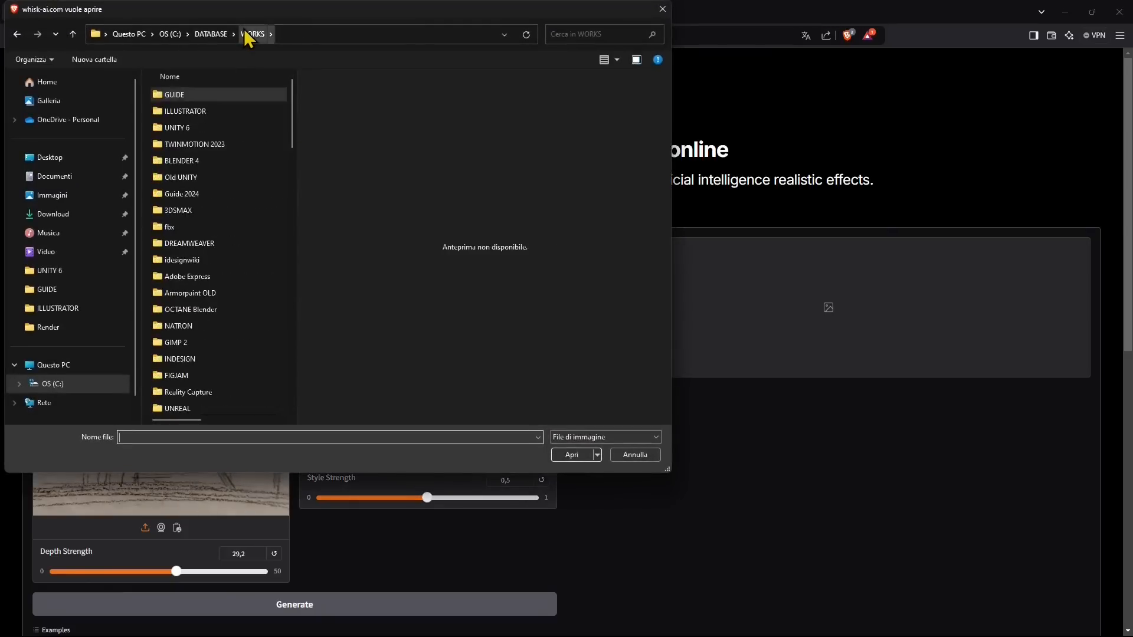
double_click(227, 147)
scroll(242, 359, "down", 10)
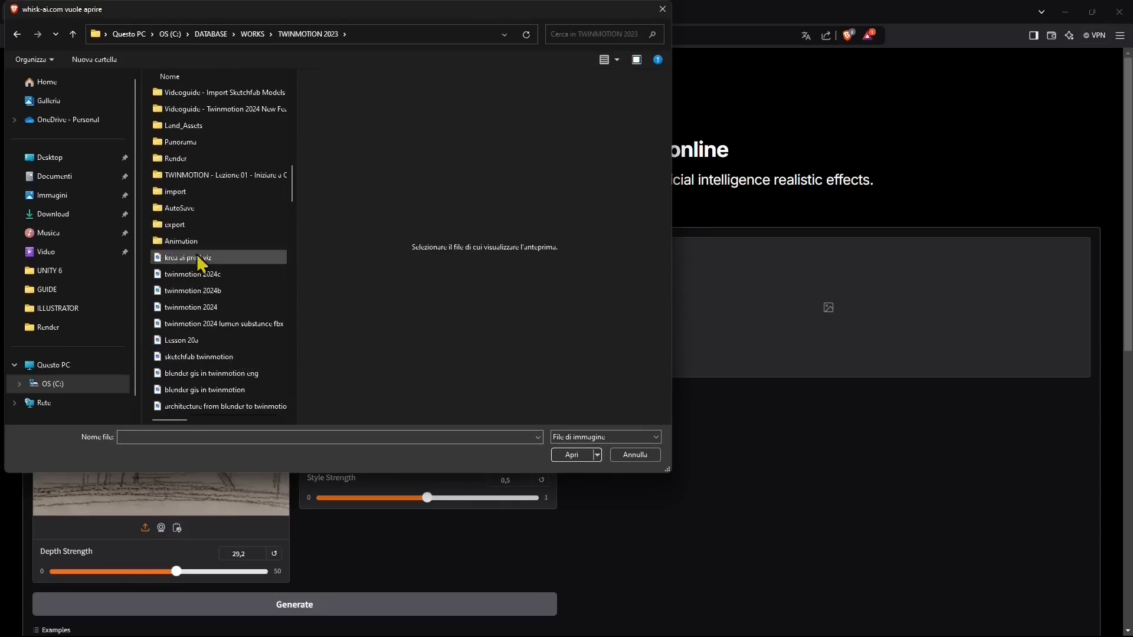
Preview individual images in the TWINMOTION 2023 folder, such as Lesson 16e, twinmotion and krea ai prod viz, as style candidates
left_click(216, 292)
scroll(220, 292, "down", 5)
left_click(214, 305)
scroll(195, 297, "up", 2)
left_click(185, 324)
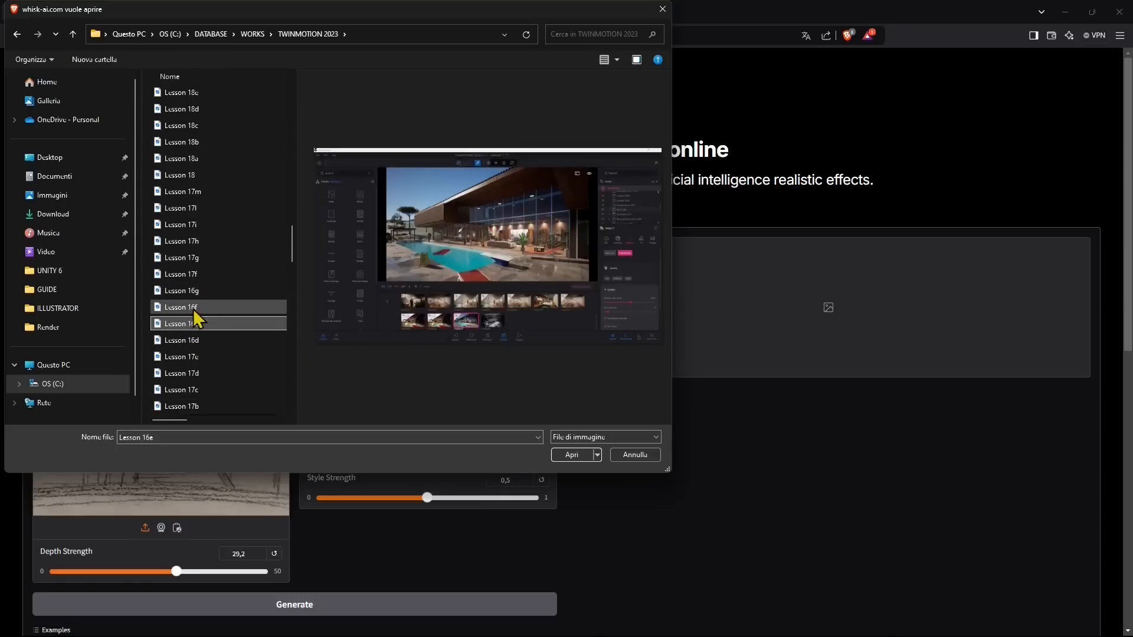
left_click(216, 309)
scroll(216, 309, "up", 5)
scroll(215, 309, "up", 1)
left_click(214, 240)
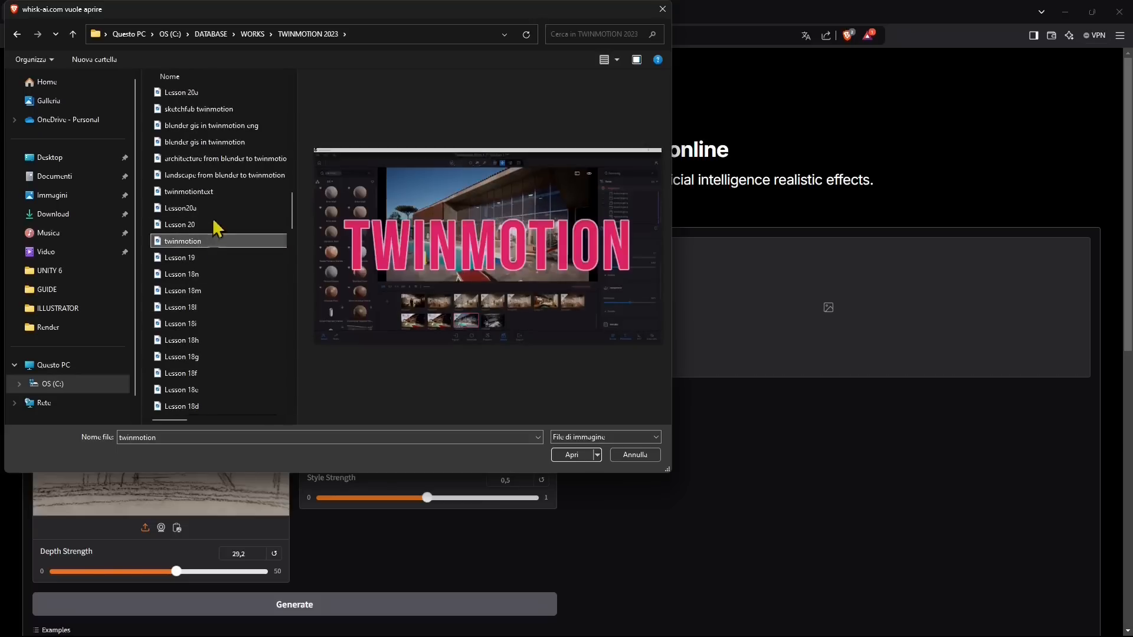
left_click(236, 174)
left_click(212, 159)
scroll(206, 171, "up", 3)
left_click(220, 274)
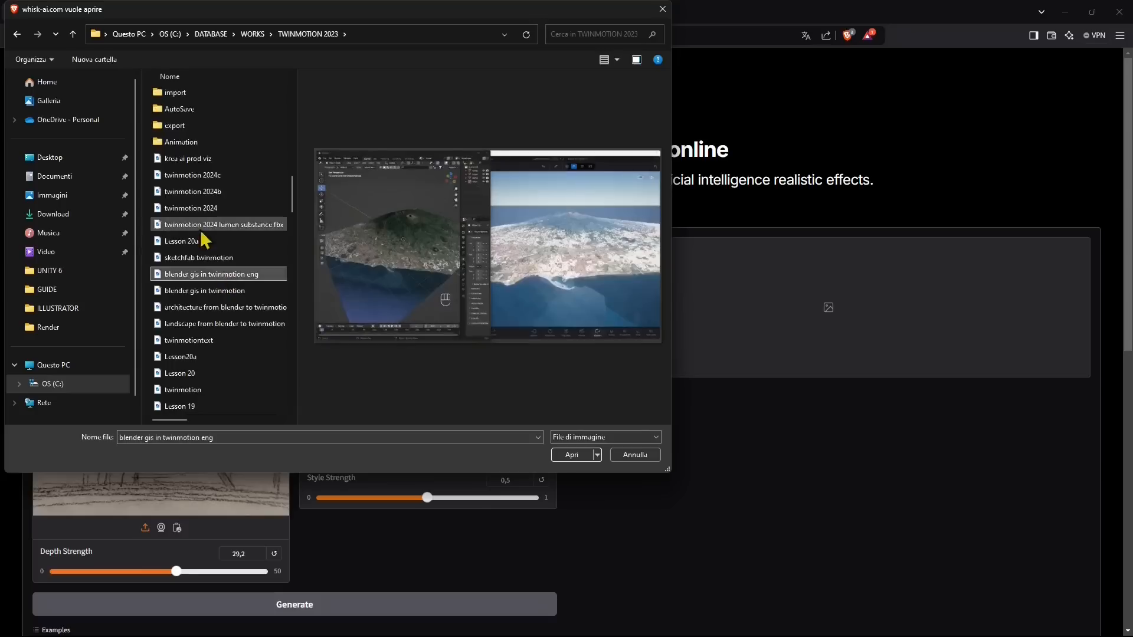
left_click(206, 226)
left_click(210, 195)
left_click(211, 176)
left_click(215, 160)
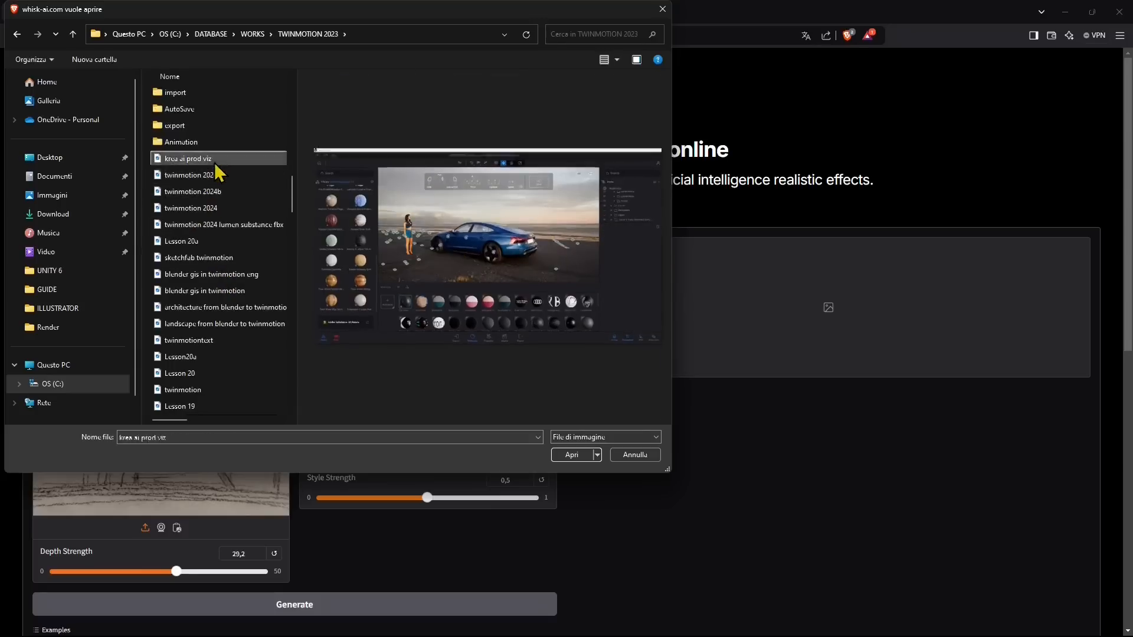
left_click(209, 224)
left_click(198, 241)
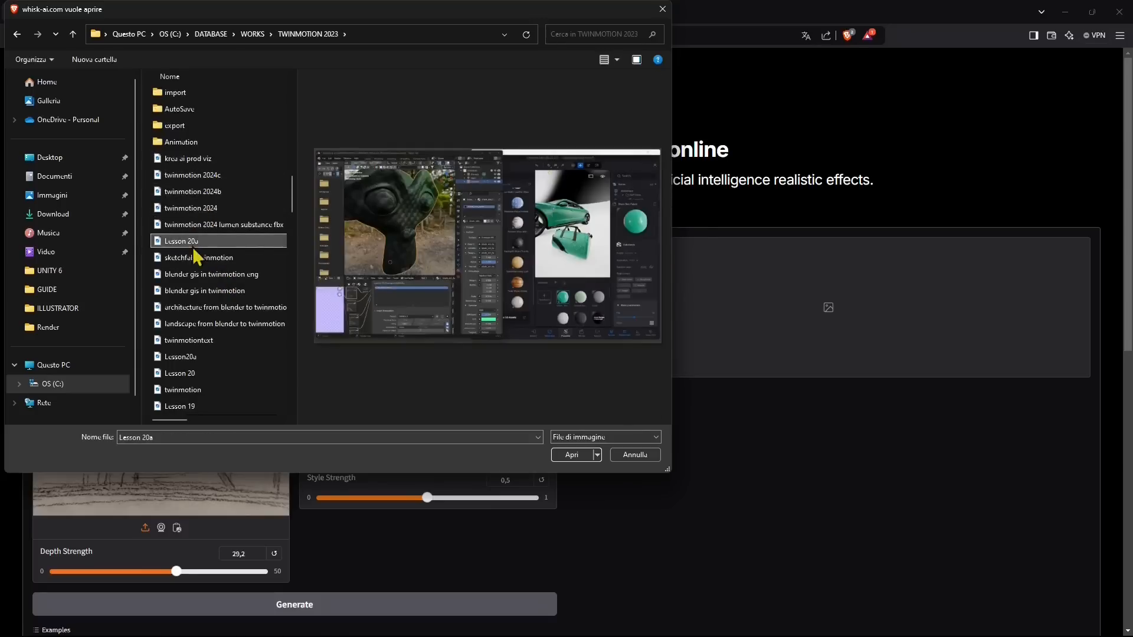
left_click(189, 258)
left_click(188, 244)
left_click(189, 292)
scroll(182, 327, "down", 1)
left_click(190, 275)
left_click(190, 259)
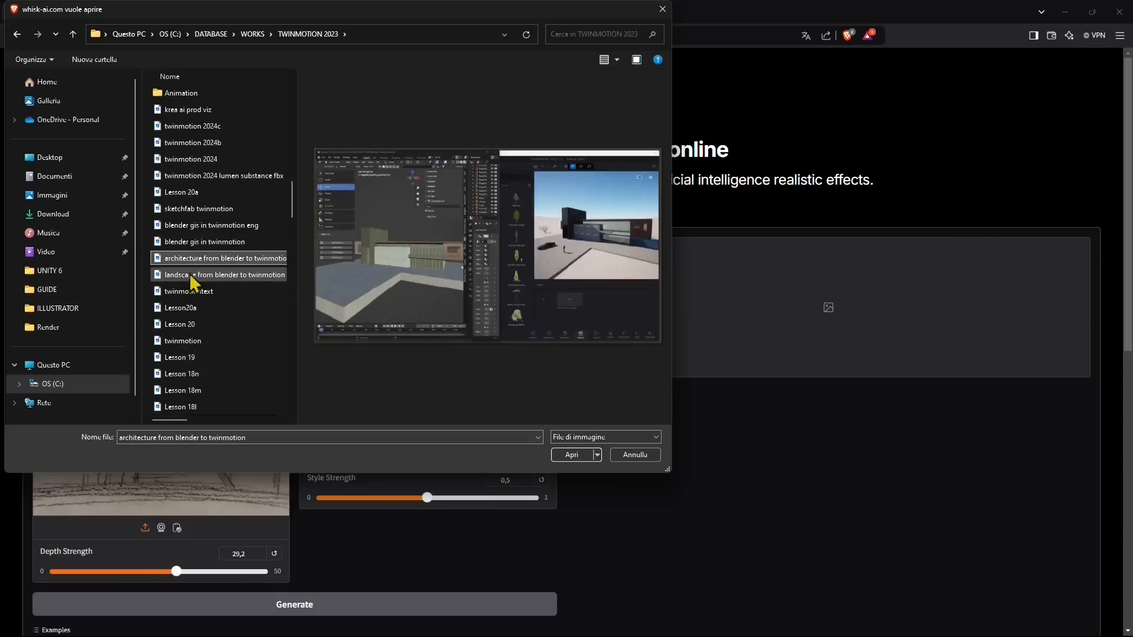
Go through the image previews in sequence from "landscape from blender to twinmotion" down to Lesson 17b, looking for an architectural style reference
key("Down")
key("Down")
key("Down")
key("Down")
key("Down")
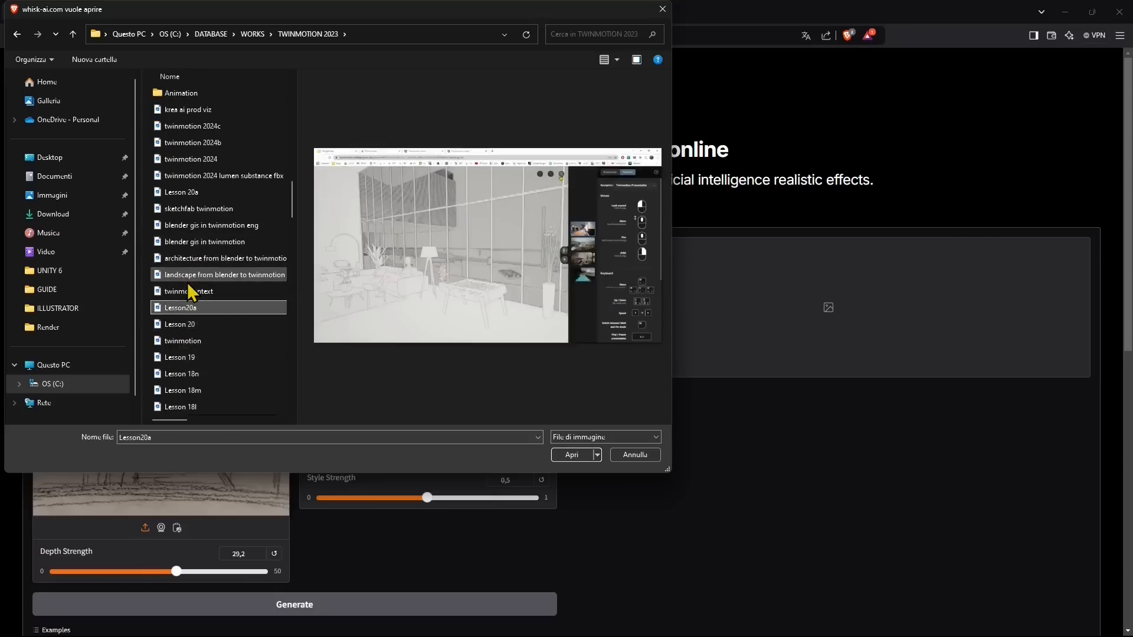
key("Up")
key("Down")
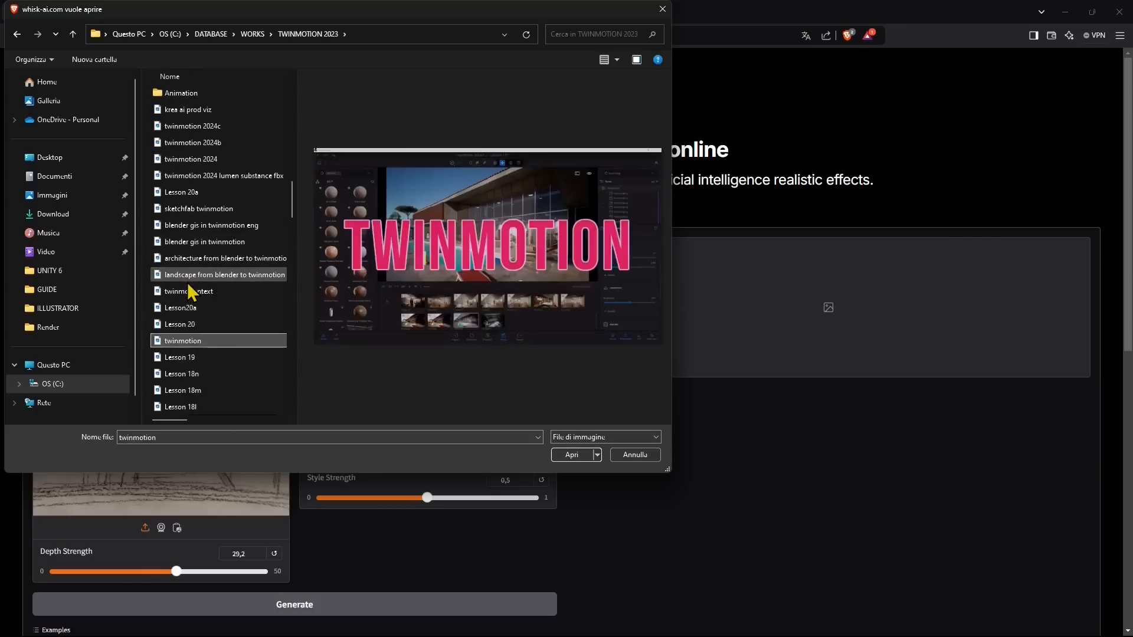
key("Down")
key("Down")
key("Up")
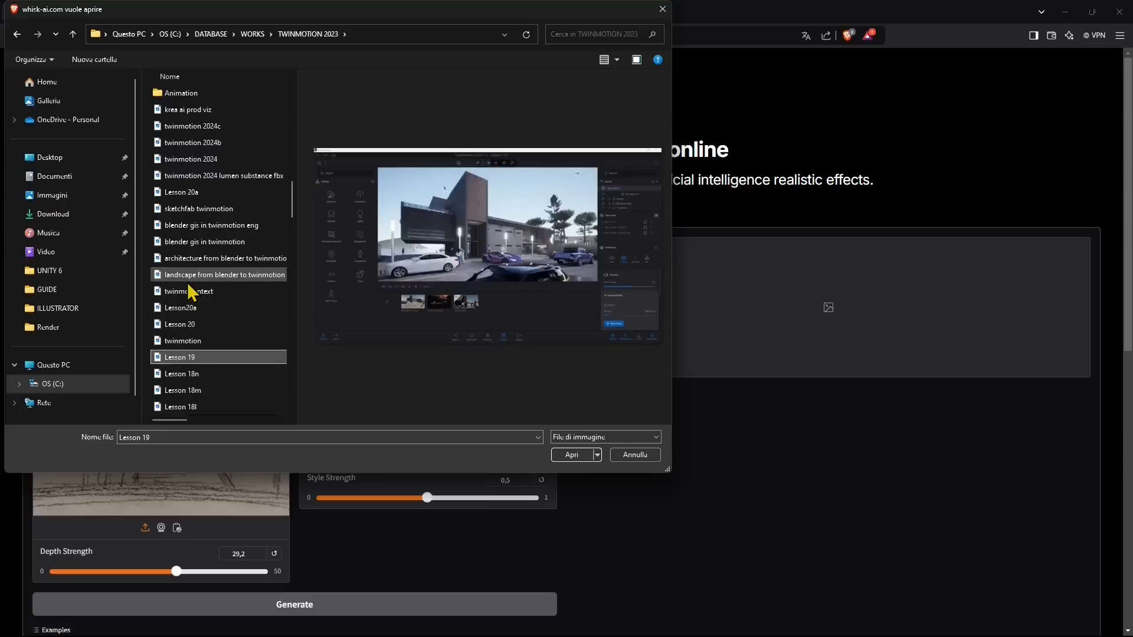
key("Down")
key("Down")
key("Down")
key("Down")
key("Down")
key("Down")
key("Down")
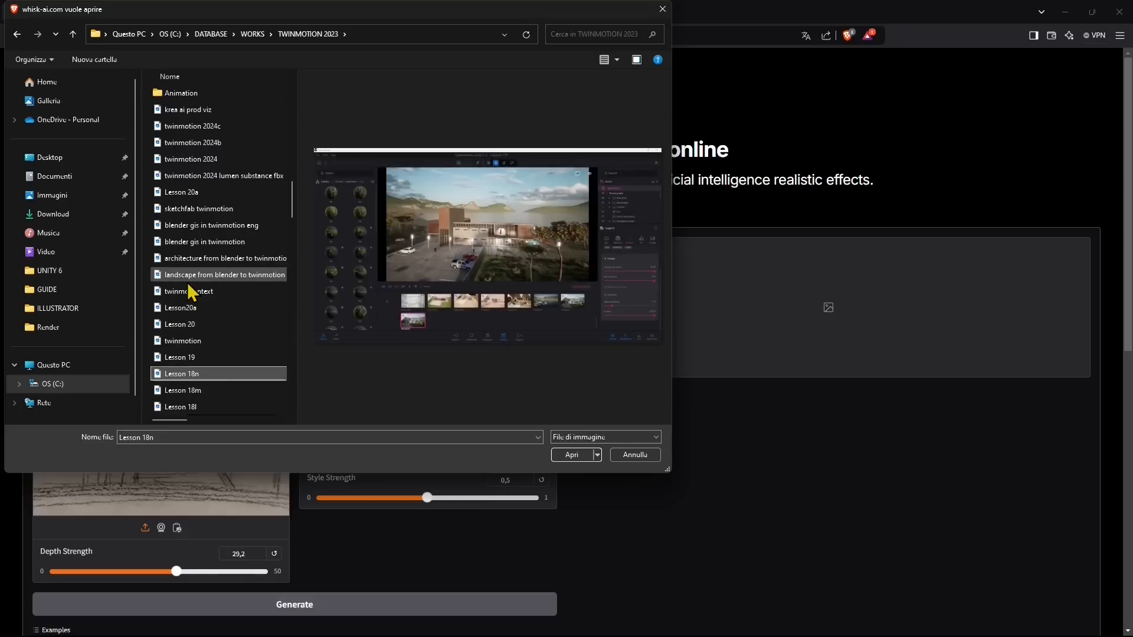
key("Down")
key("Down")
key("Down")
key("Down")
key("Down")
key("Down")
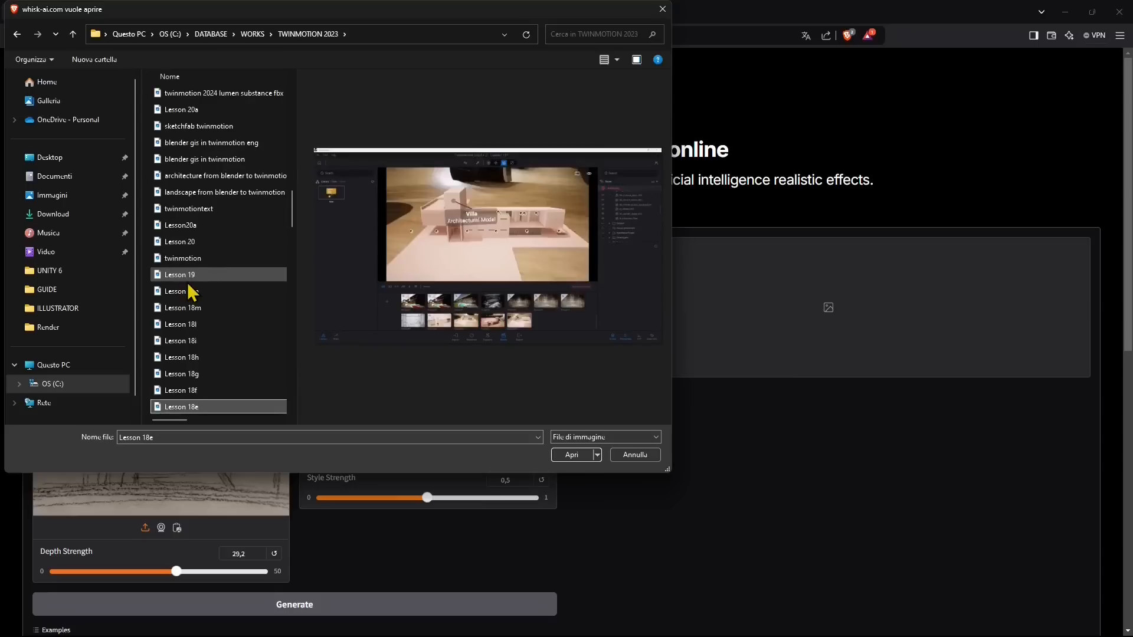
key("Down")
key("Down")
key("Down")
key("Down")
key("Down")
key("Down")
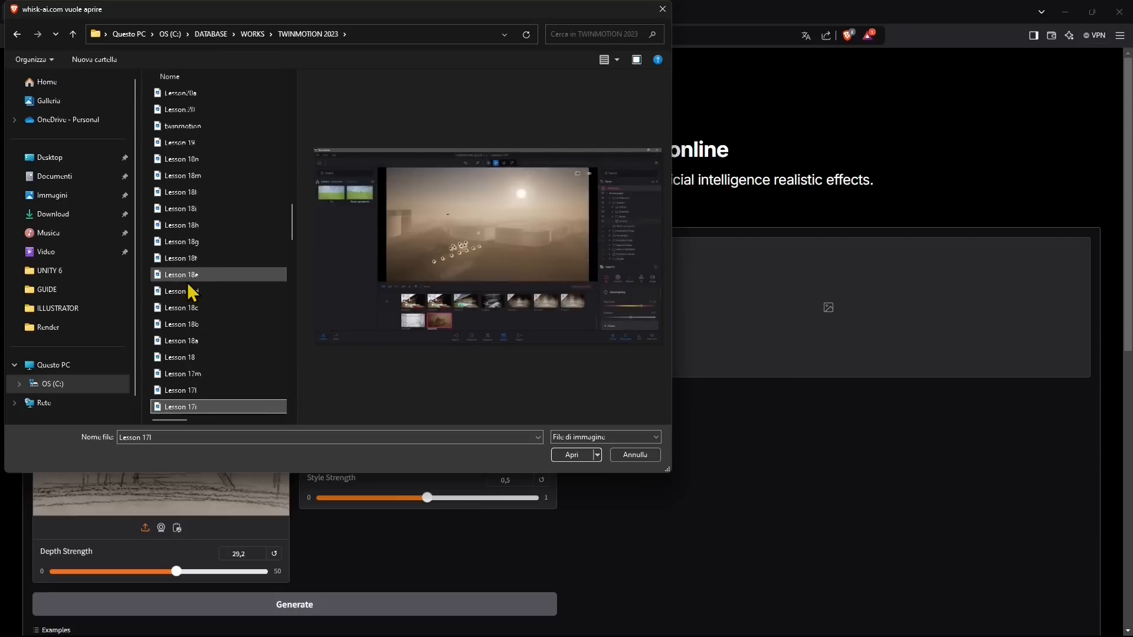
key("Down")
key("Down")
key("Down")
key("Down")
key("Down")
key("Down")
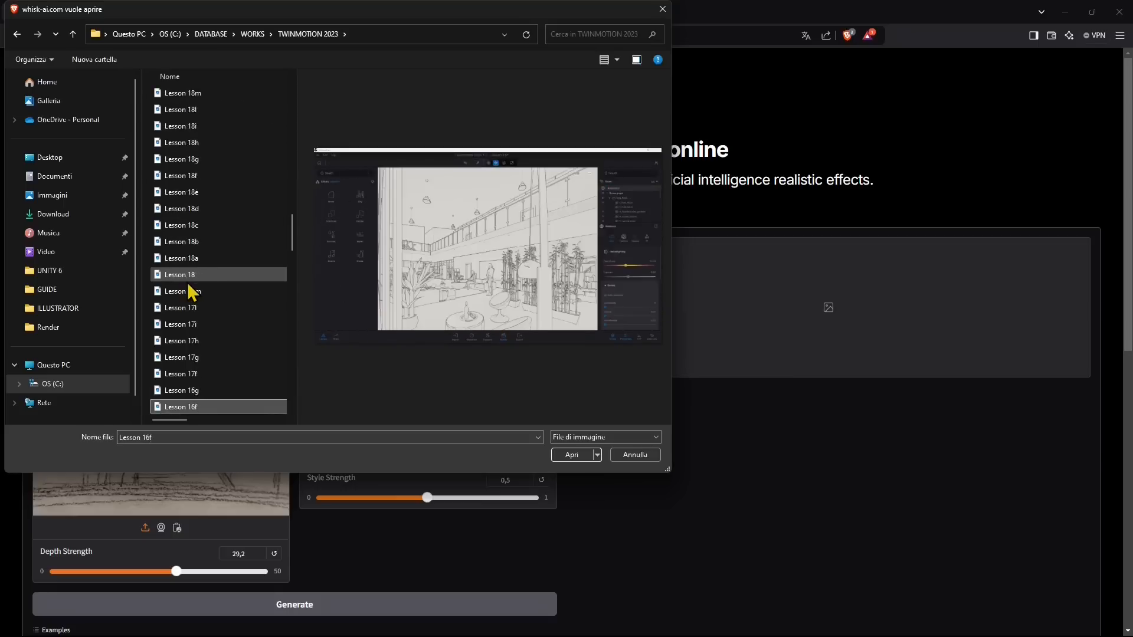
key("Down")
key("Down")
key("Down")
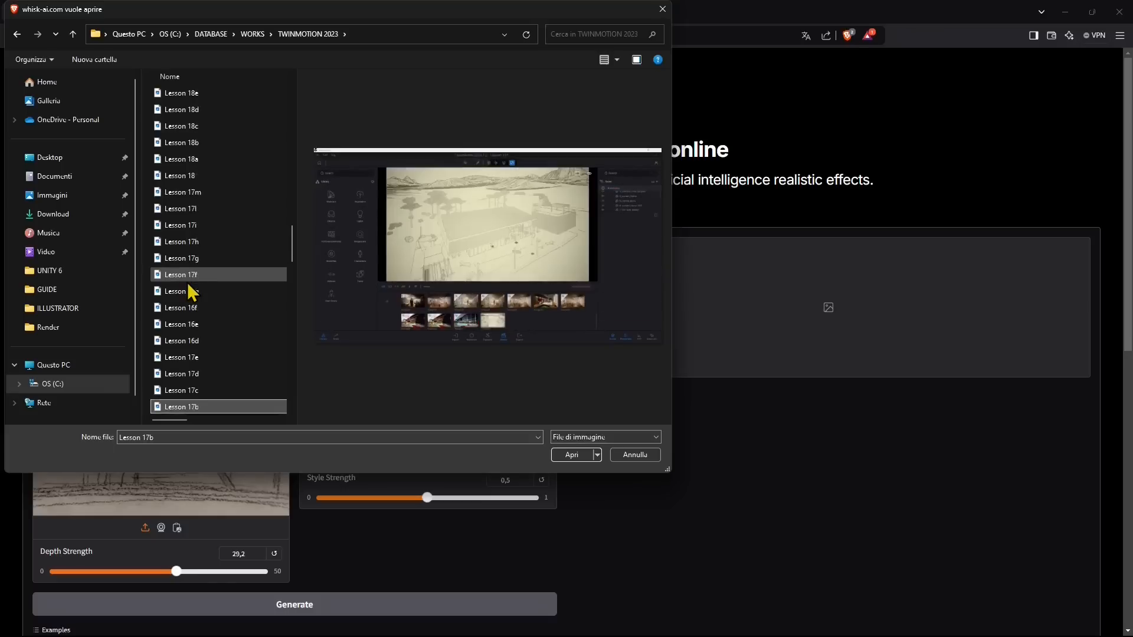
Upload "rendering20realtime-enhanced" from the Render folder inside TWINMOTION 2023 as the style image
scroll(239, 300, "down", 5)
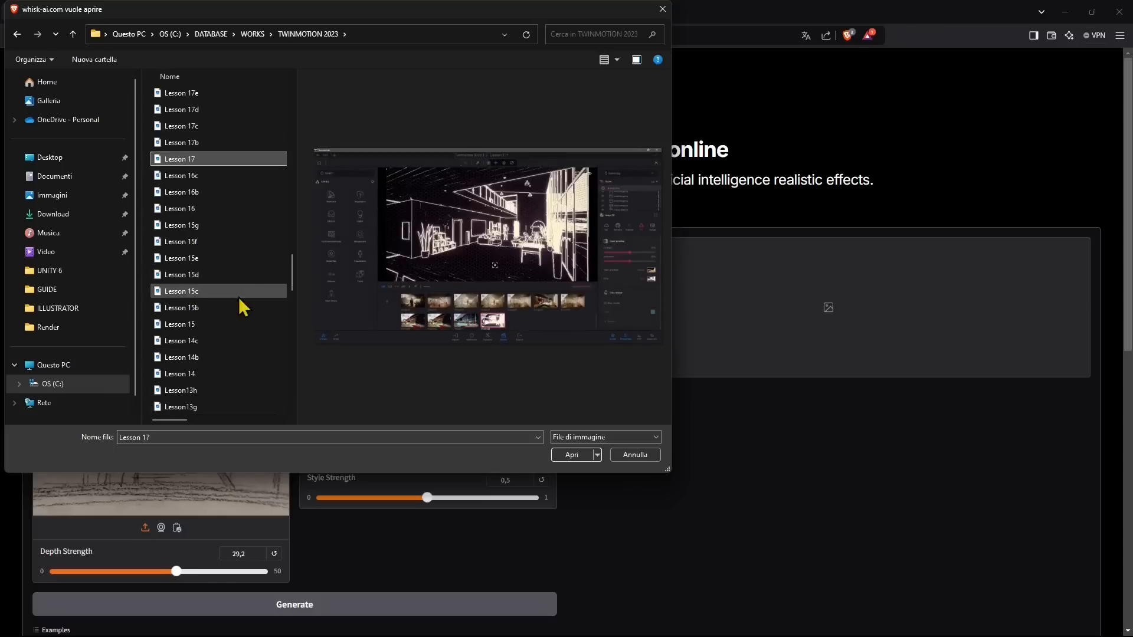
left_click_drag(292, 272, 307, 384)
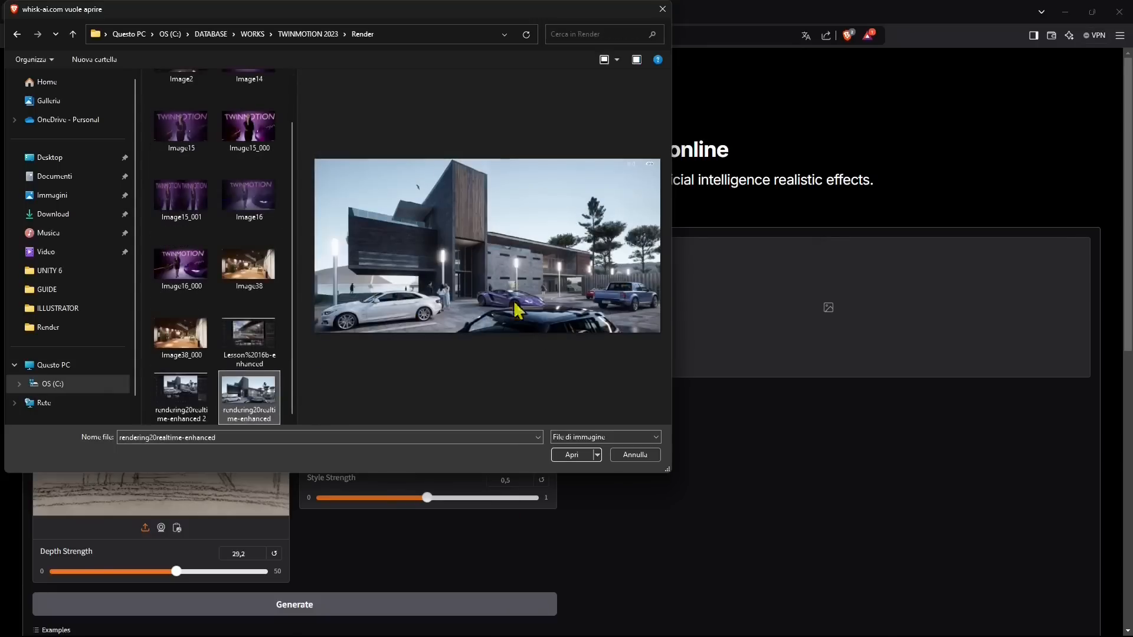
left_click(553, 455)
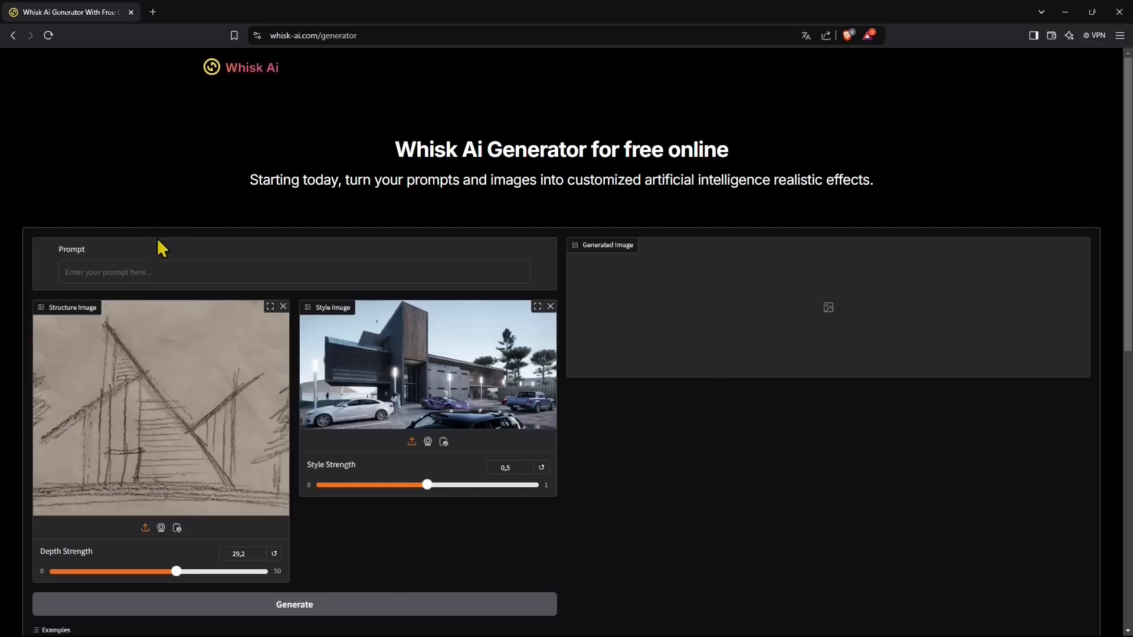
Enter the prompt "create image of architecture with dark wood, dark steel, concrete, on mountain in woods"
left_click(128, 271)
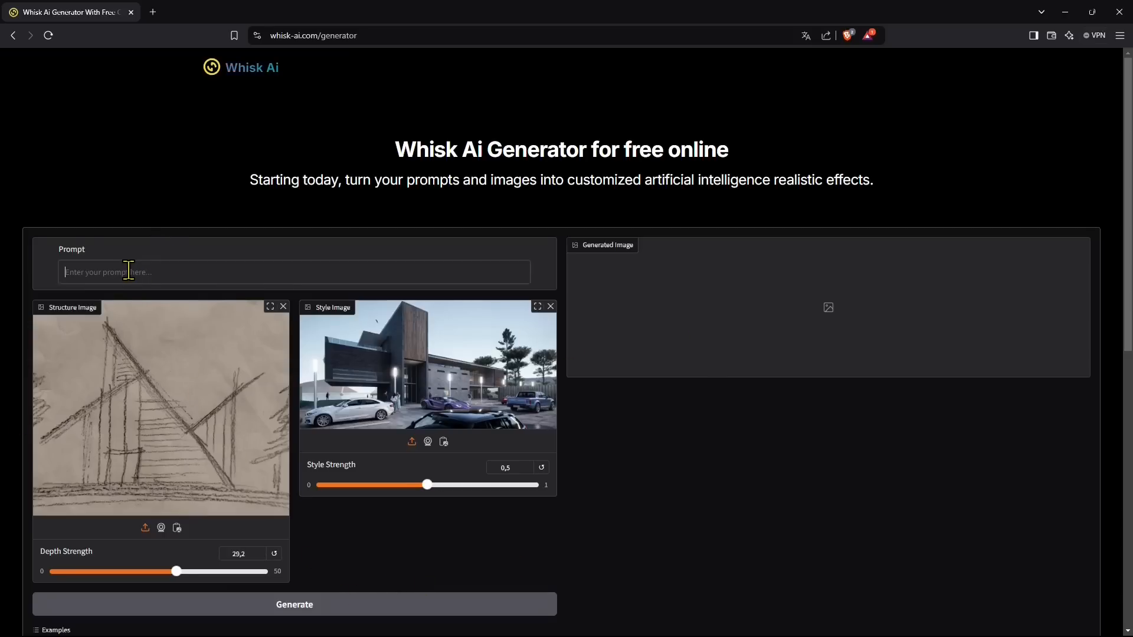
type("create image")
key("BackSpace")
key("BackSpace")
key("BackSpace")
key("BackSpace")
key("BackSpace")
key("BackSpace")
key("BackSpace")
key("BackSpace")
type("tecture with")
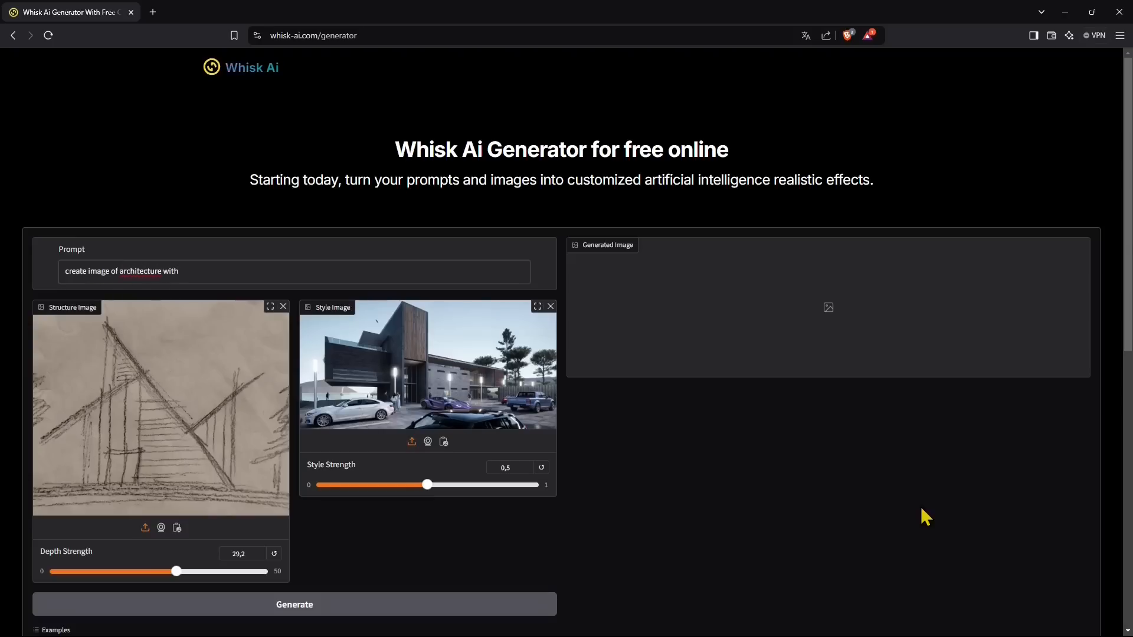
type(" dark wood, dark steel, concre")
type("te,")
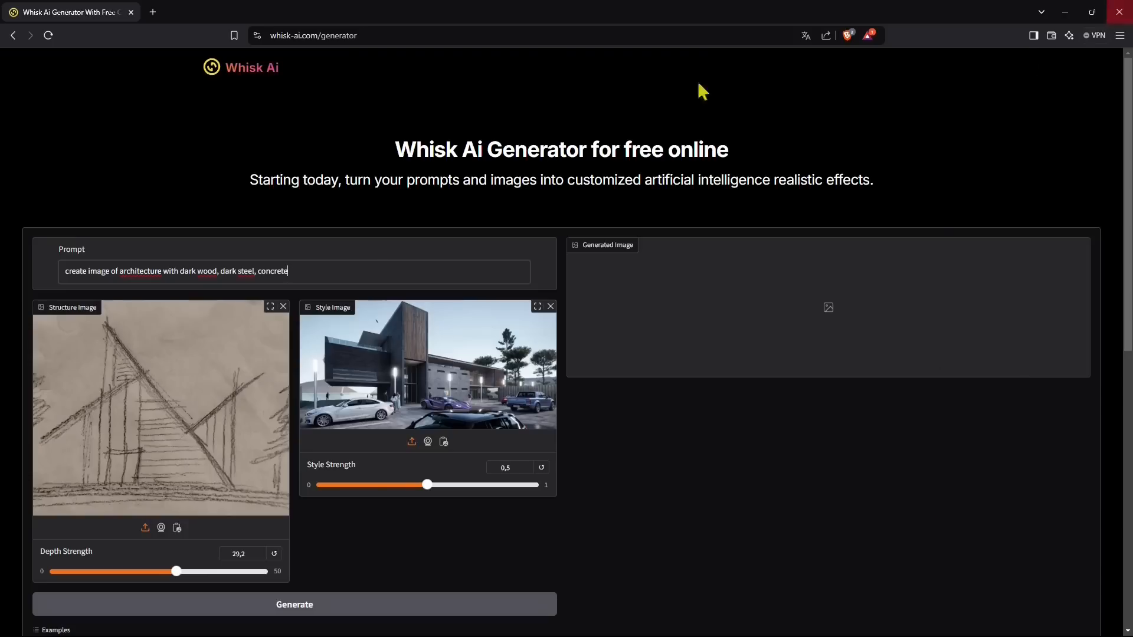
scroll(389, 349, "down", 1)
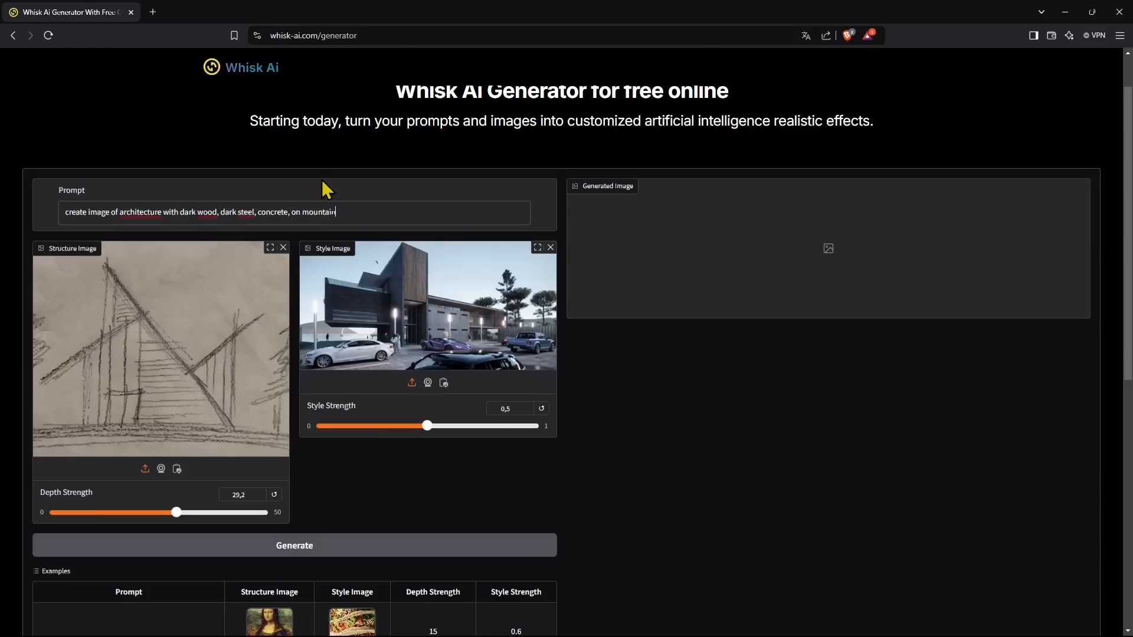
type("ds")
Generate the image from the prompt, sketch and style rendering, and look over the result
left_click(295, 544)
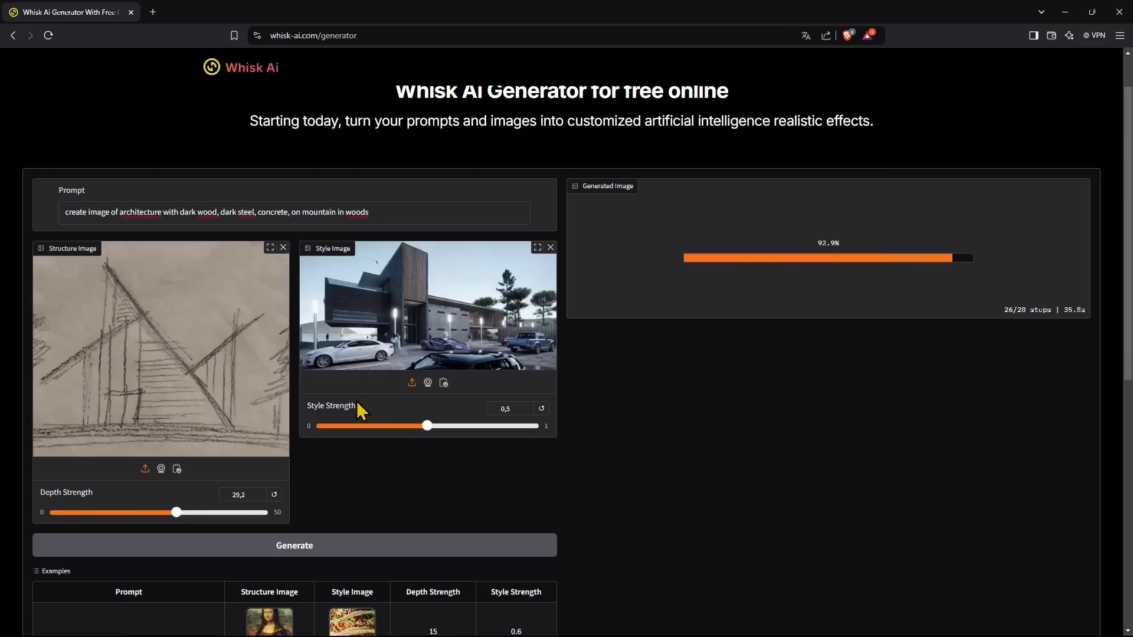
scroll(387, 438, "down", 1)
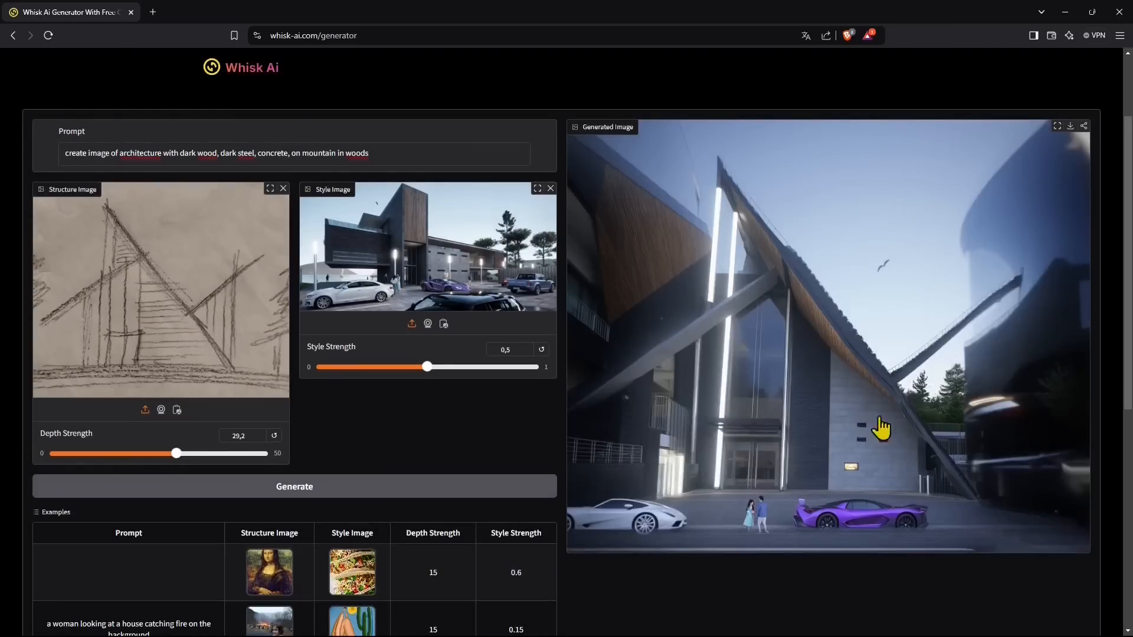
scroll(868, 436, "up", 1)
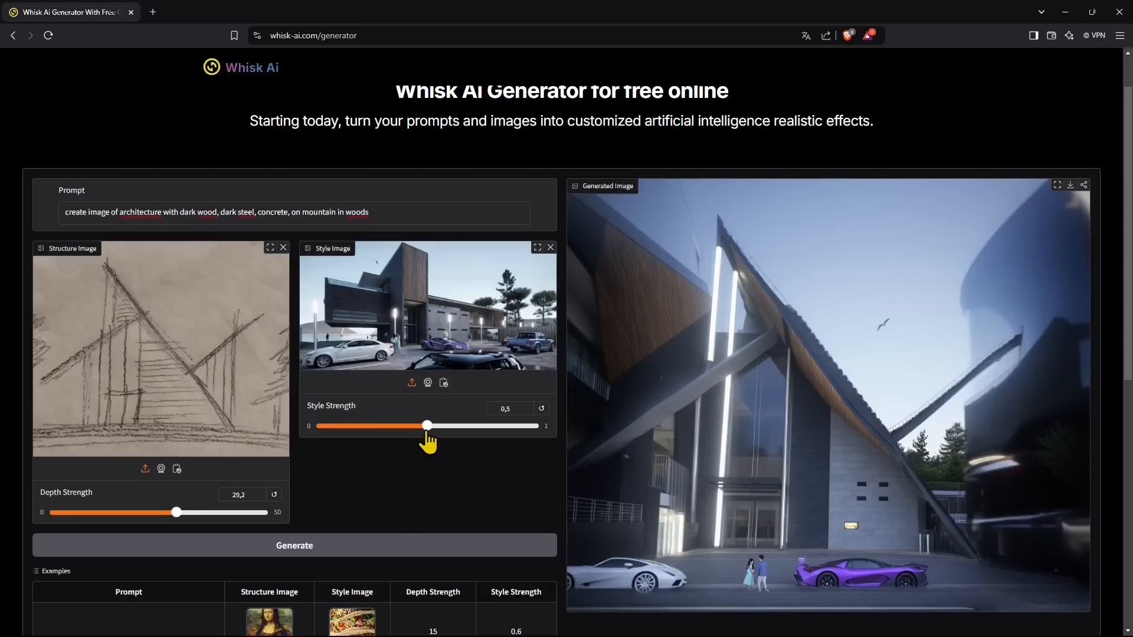
Set Style Strength to 0.34 and reset Depth Strength to its default of 15
left_click_drag(427, 430, 378, 431)
left_click(541, 408)
left_click_drag(426, 426, 394, 426)
left_click(274, 494)
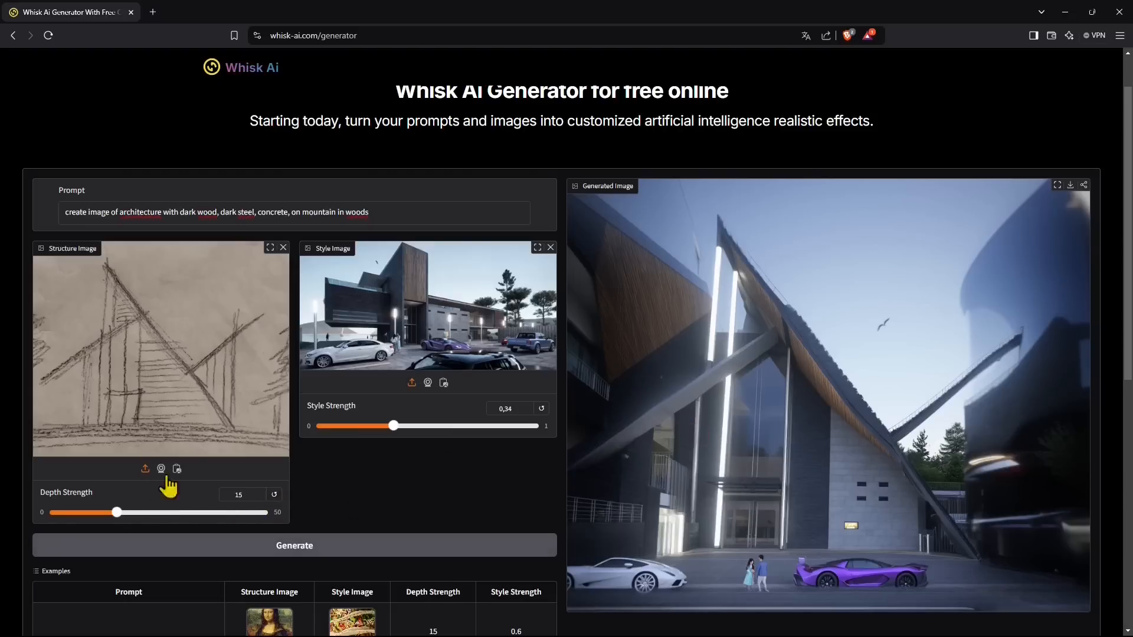
Open the generated image at full size and save it as a PNG named "Flux_BFL_Depth_Redux_00558_" in the GUIDE folder
left_click(1071, 187)
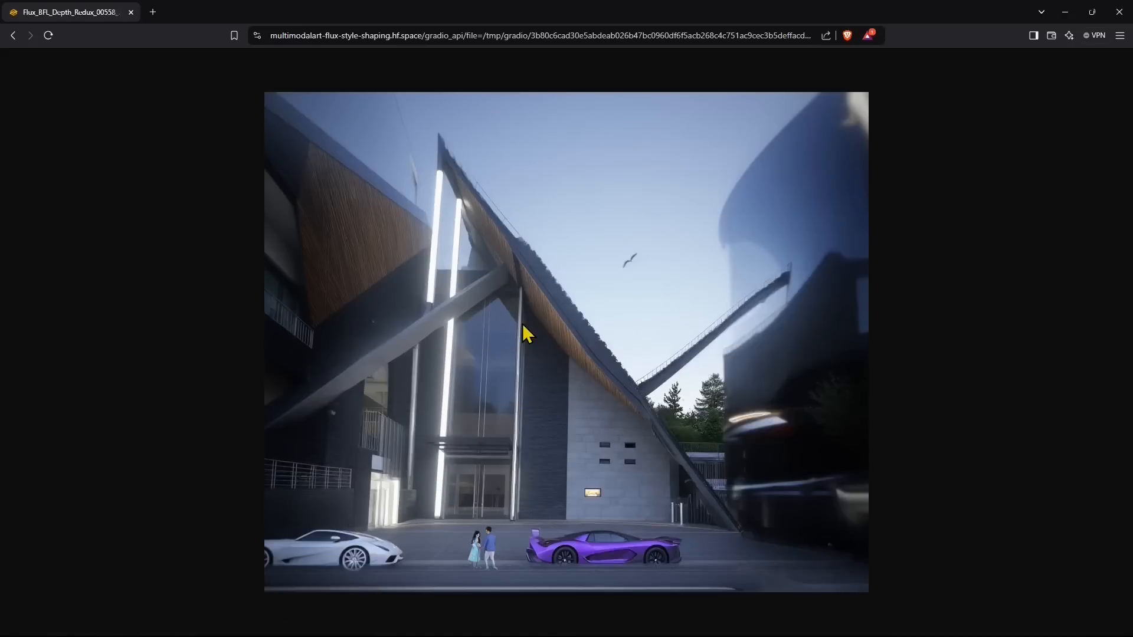
right_click(560, 292)
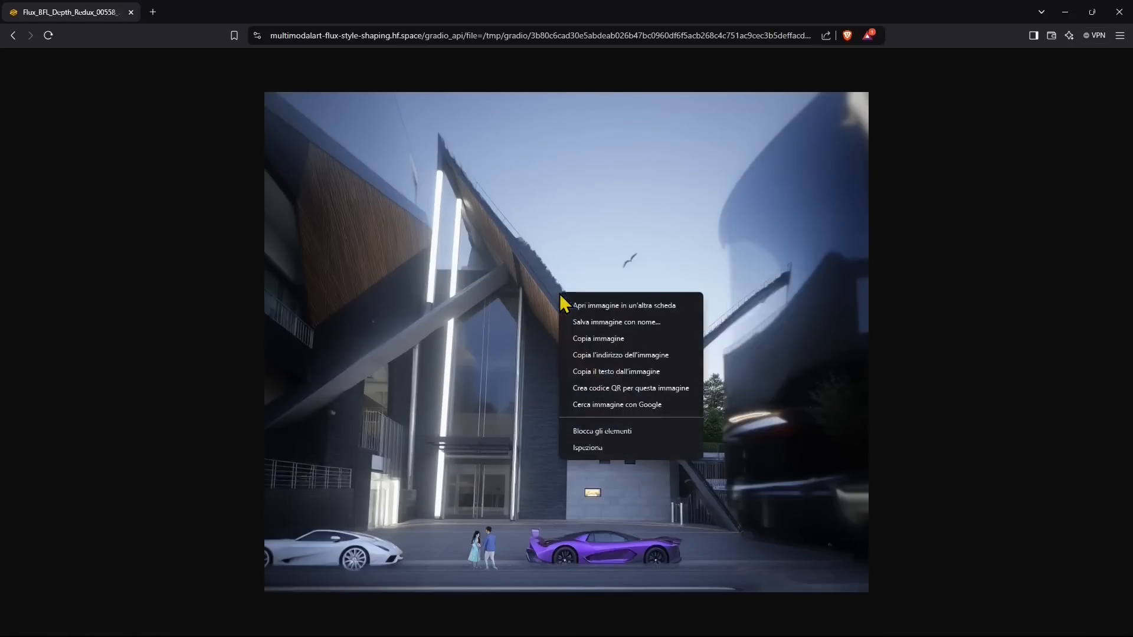
left_click(622, 328)
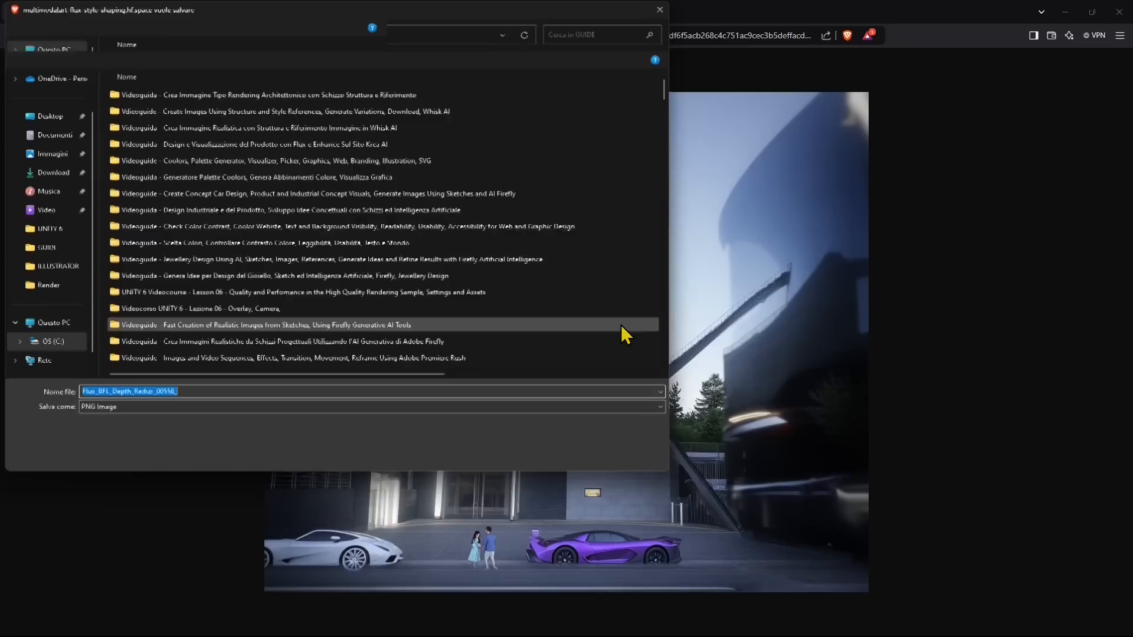
scroll(569, 317, "down", 12)
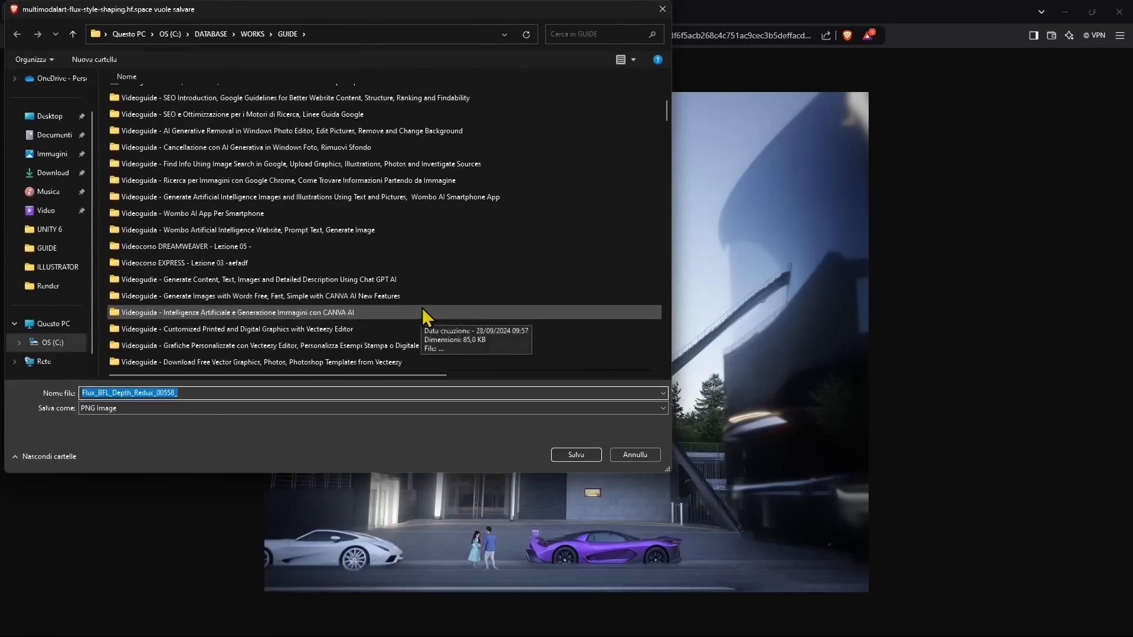
scroll(425, 319, "down", 8)
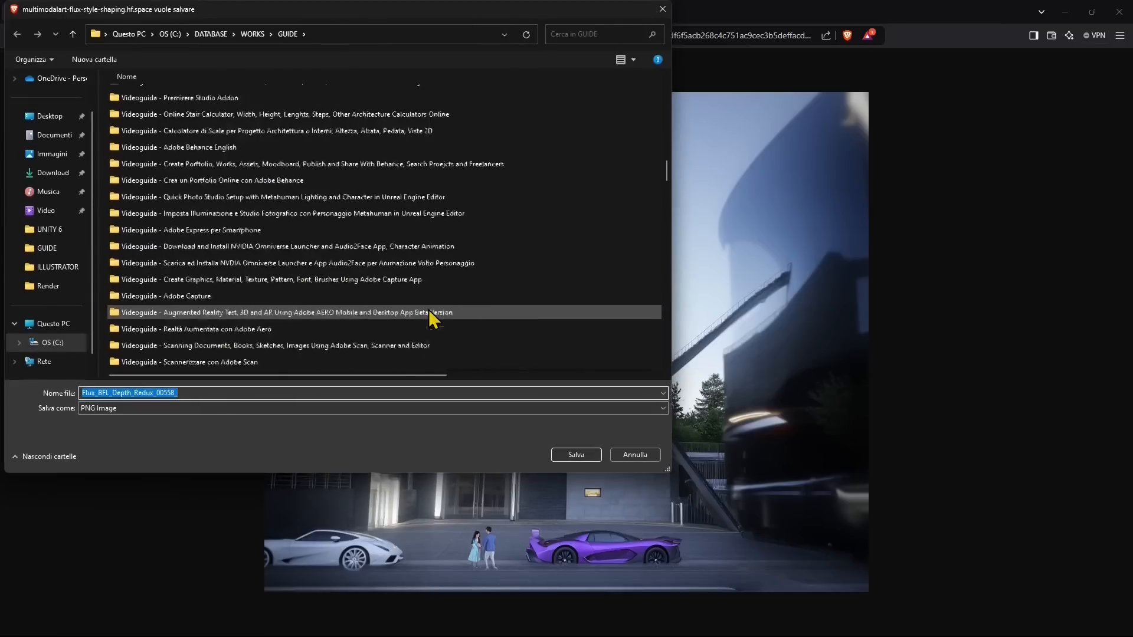
scroll(443, 322, "down", 10)
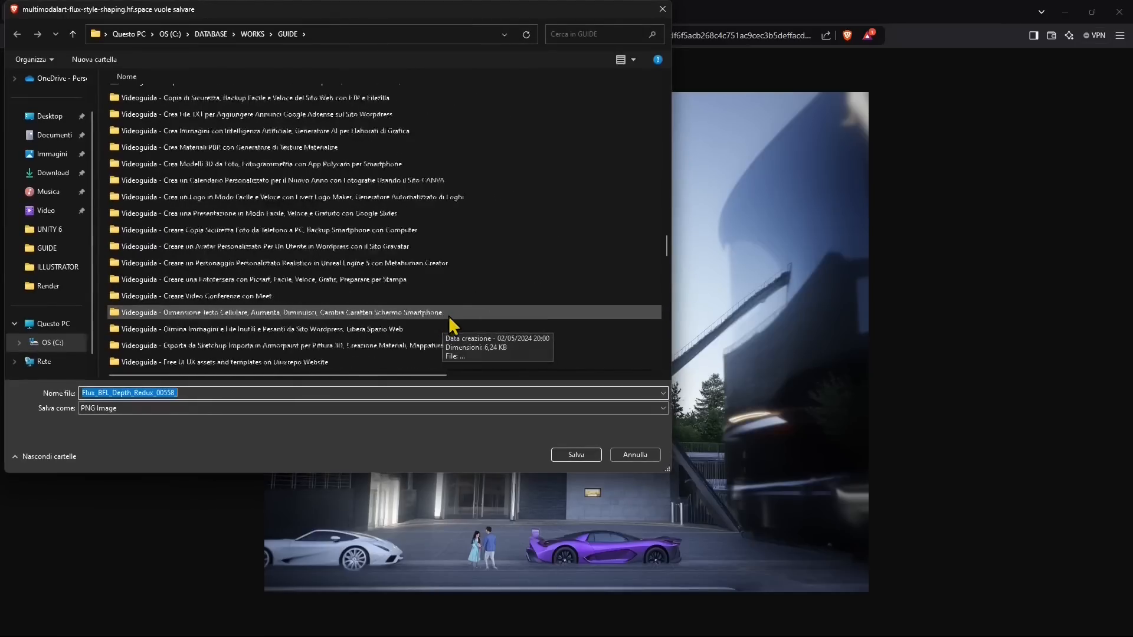
scroll(455, 325, "down", 12)
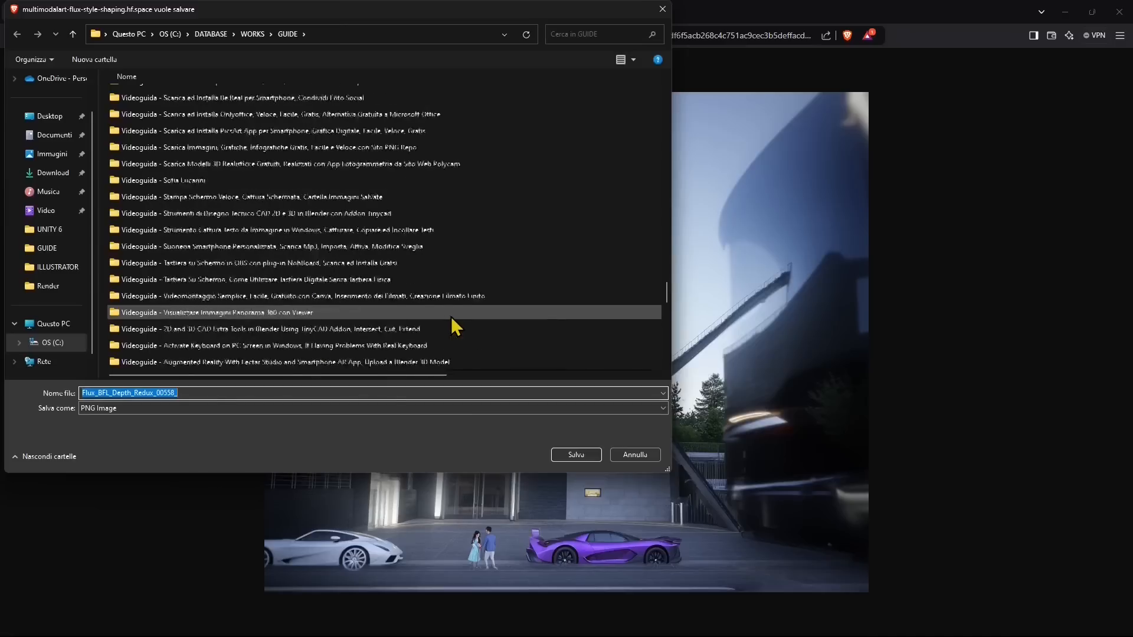
scroll(455, 324, "down", 12)
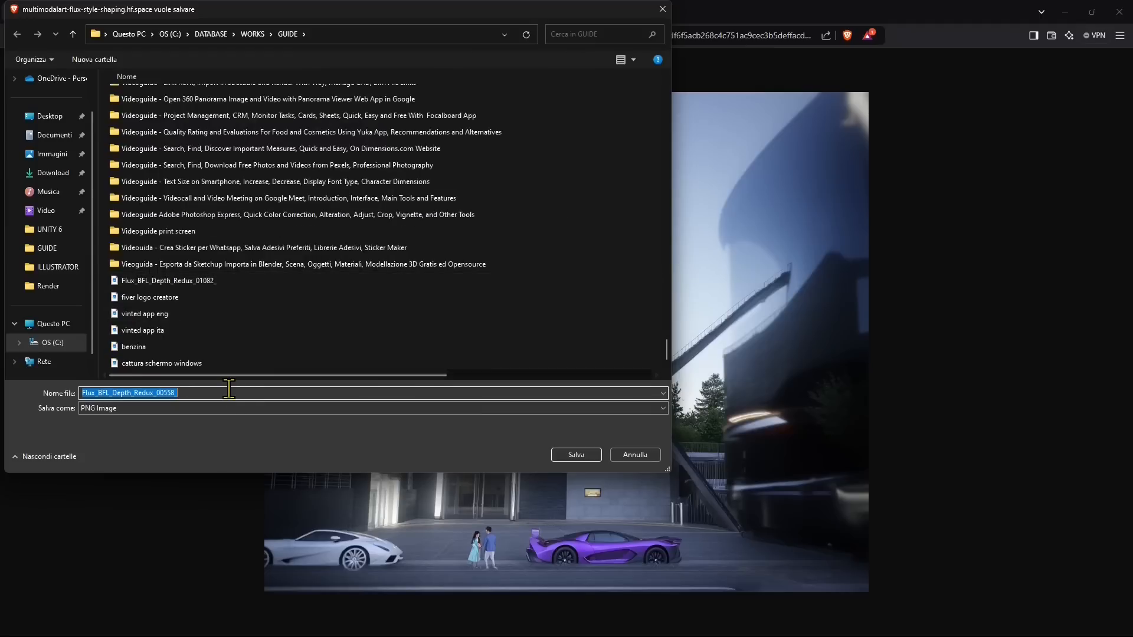
left_click(570, 457)
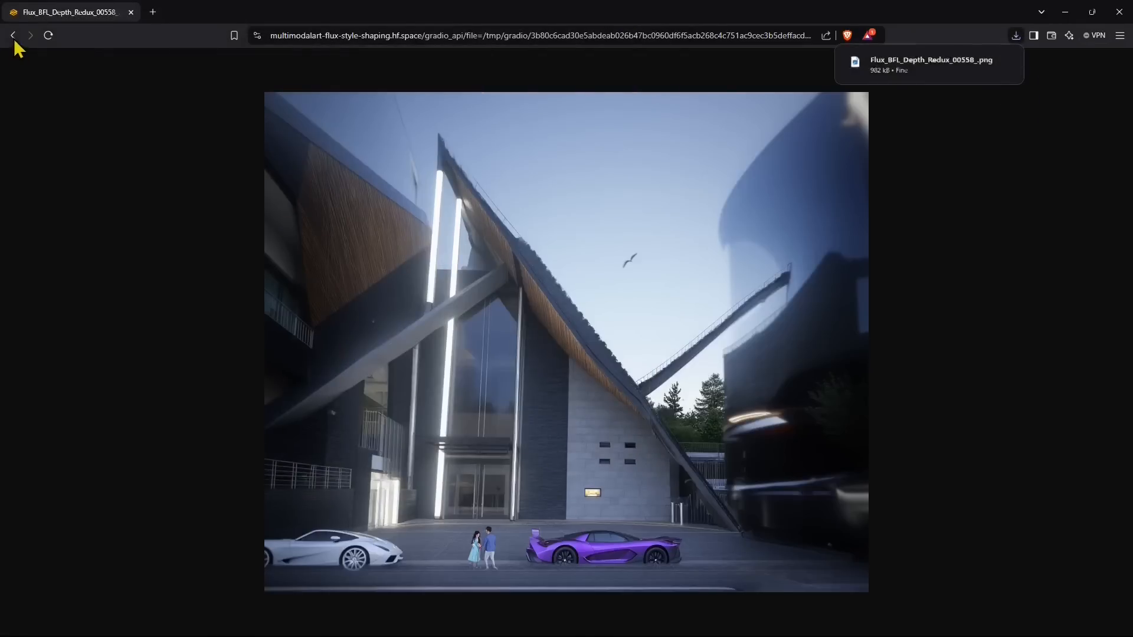
Return to the generator page and upload "rendering20realtime-enhanced" from the Render folder as the style image again
left_click(13, 35)
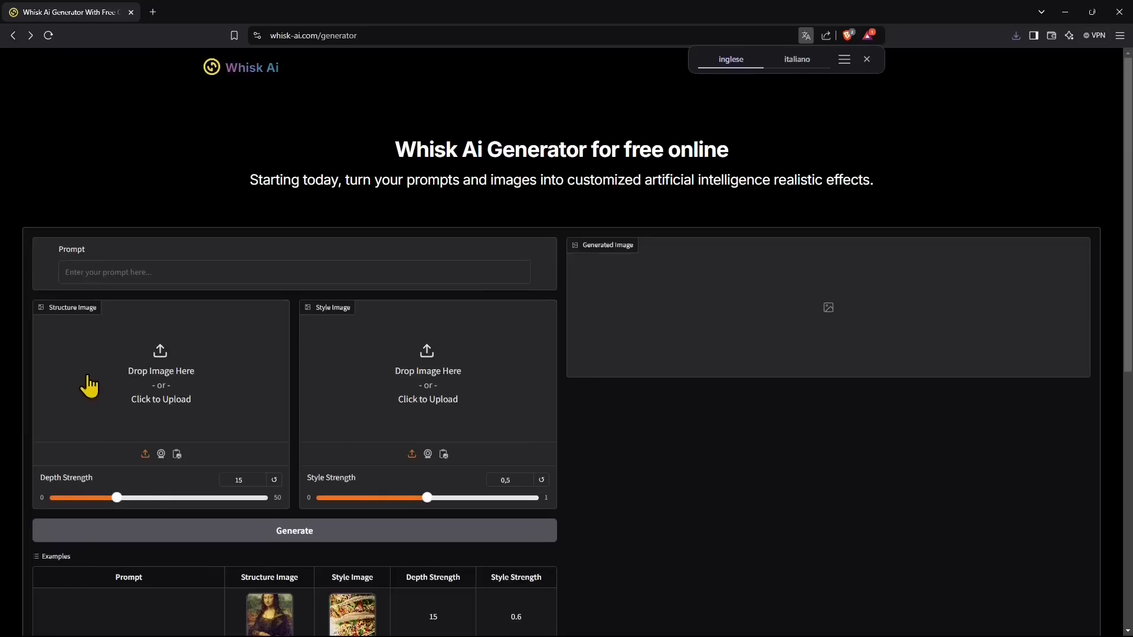
left_click(167, 371)
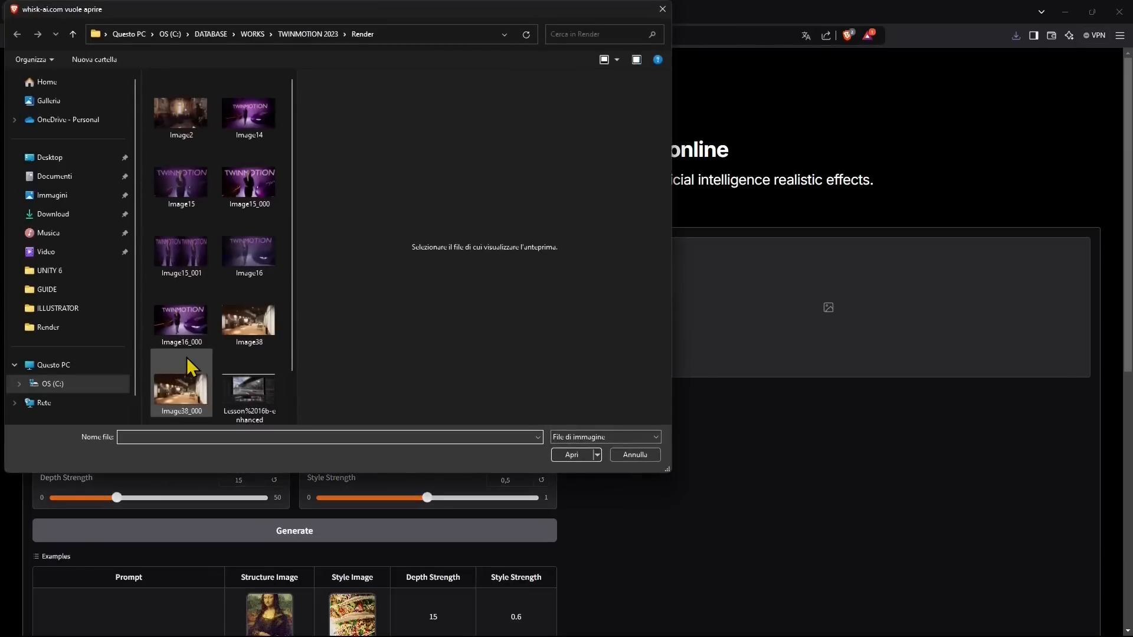
left_click(630, 455)
left_click(427, 382)
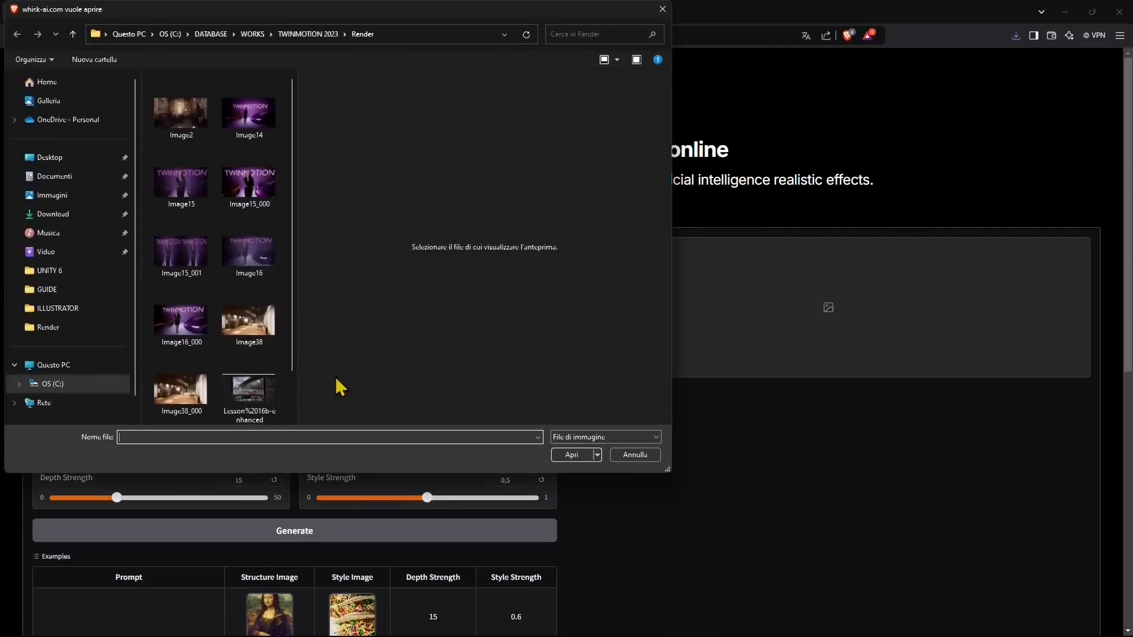
scroll(231, 379, "down", 2)
left_click(248, 391)
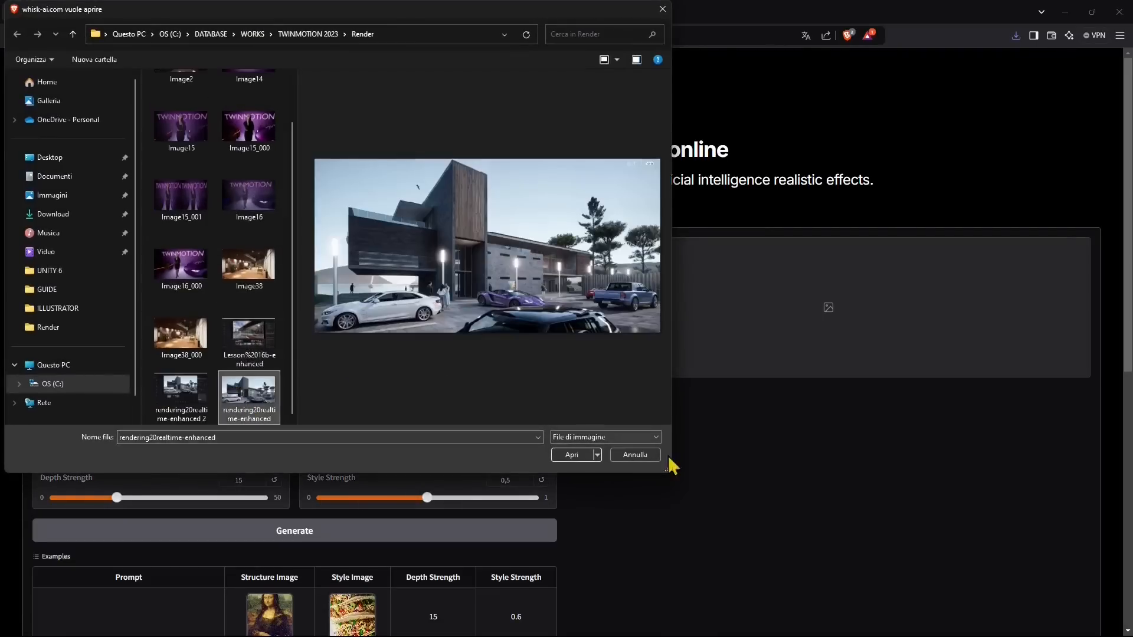
left_click(572, 456)
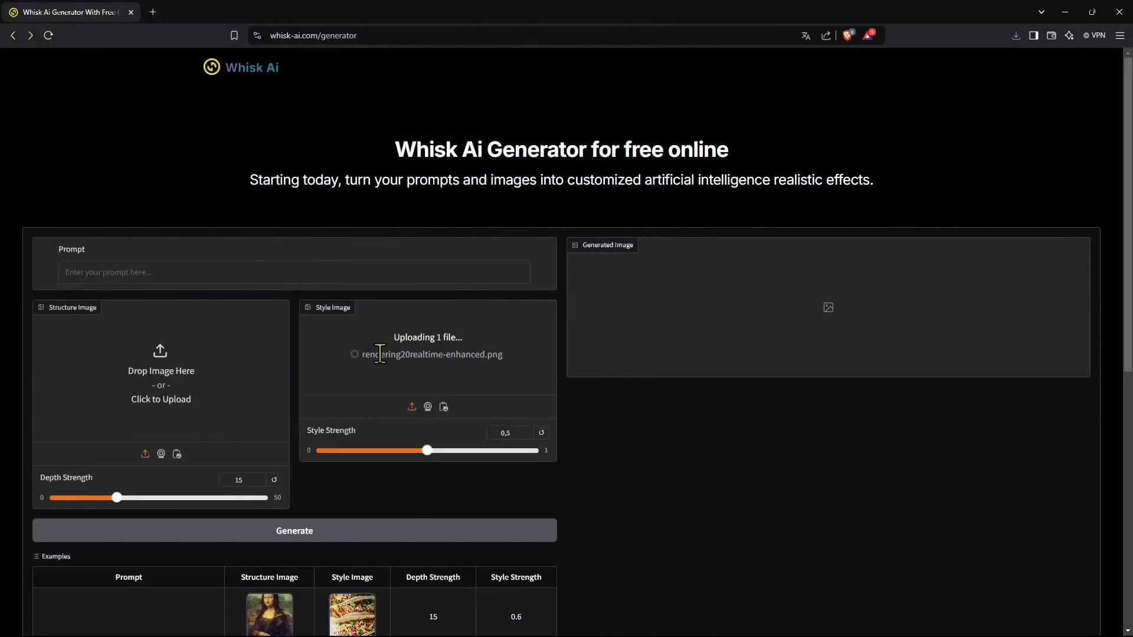
Upload the sketch "schizzi per whisk" from the GUIDE folder inside WORKS as the structure image
left_click(193, 389)
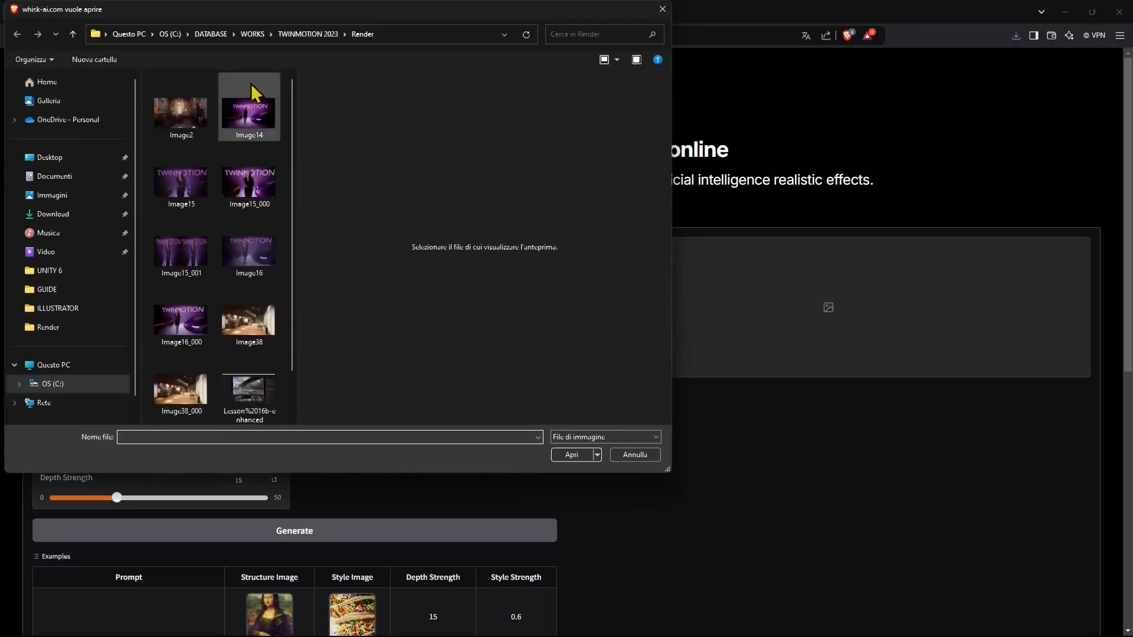
left_click(250, 34)
double_click(214, 95)
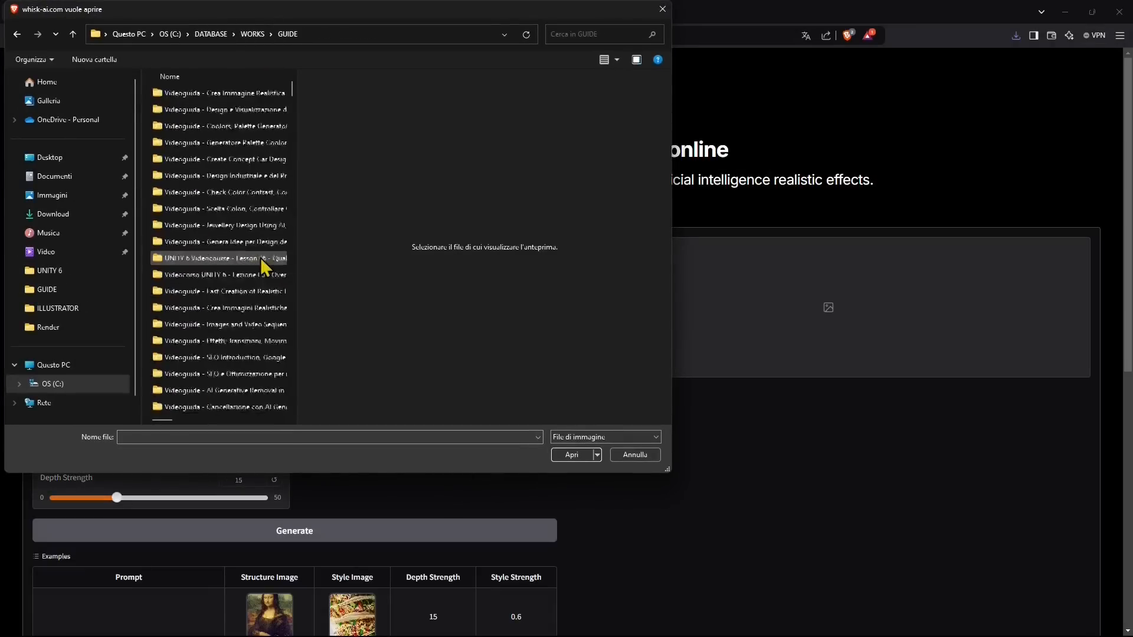
left_click_drag(290, 104, 294, 269)
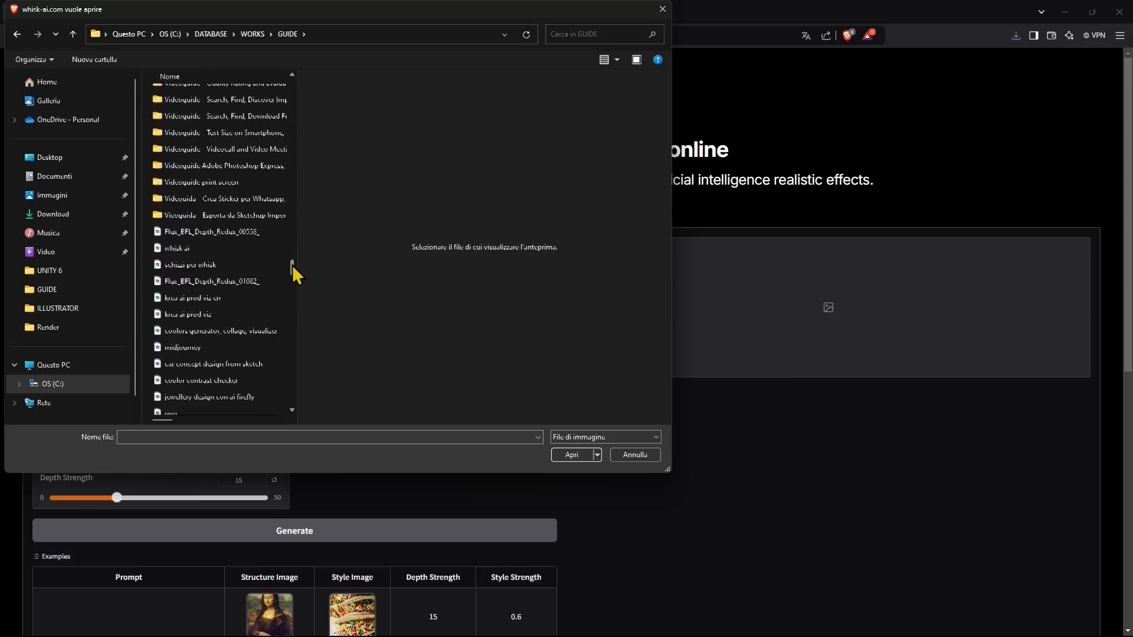
left_click(225, 233)
left_click(228, 249)
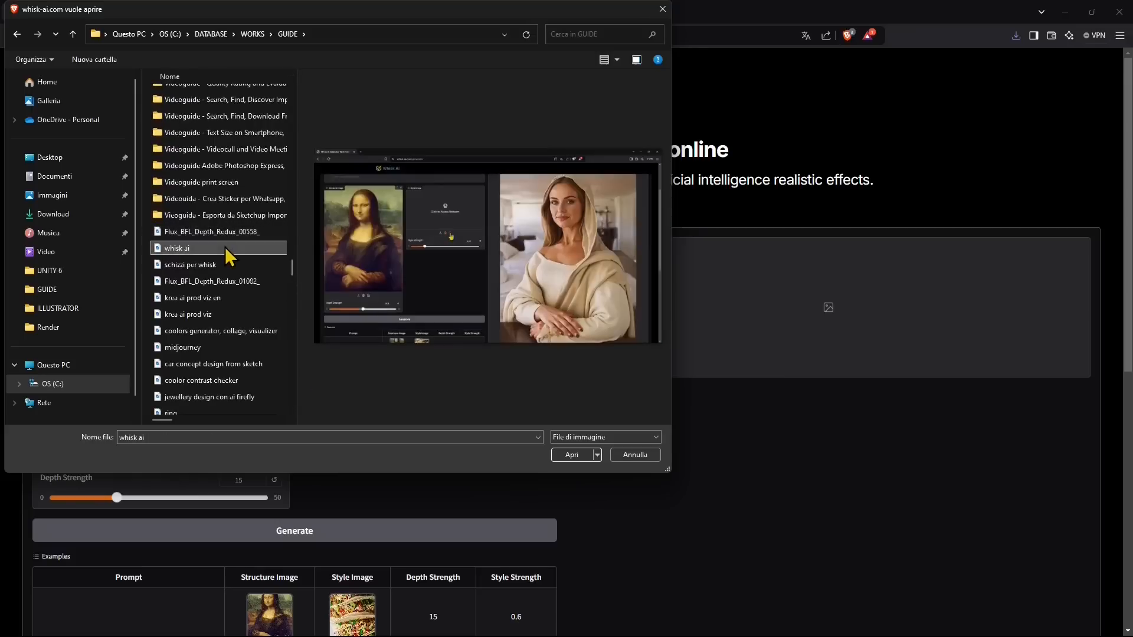
left_click(225, 264)
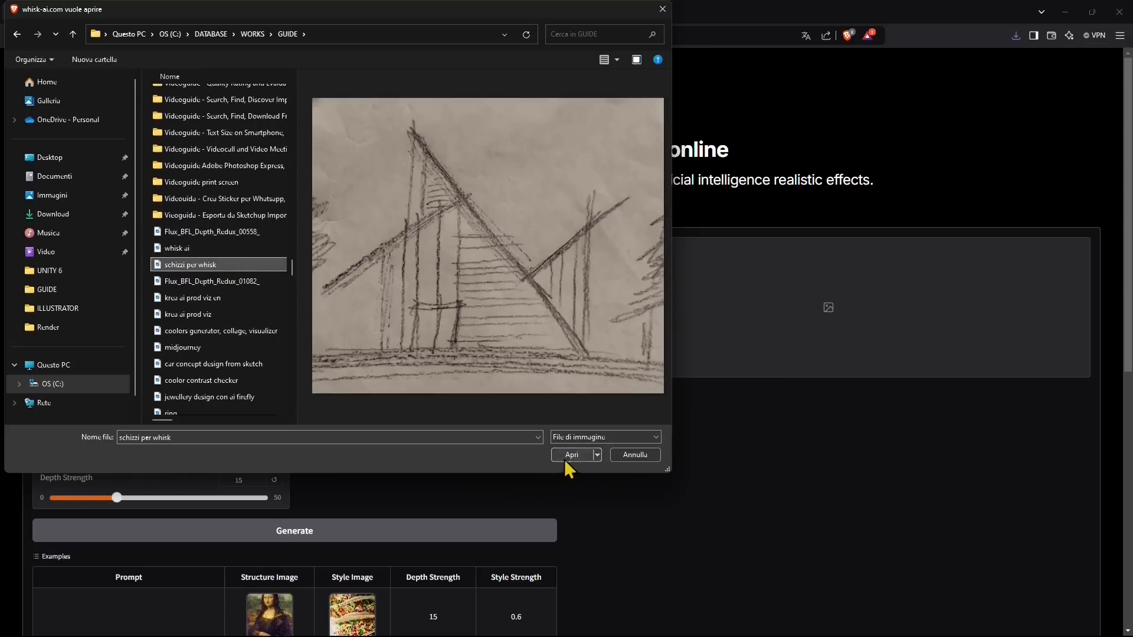
left_click(568, 456)
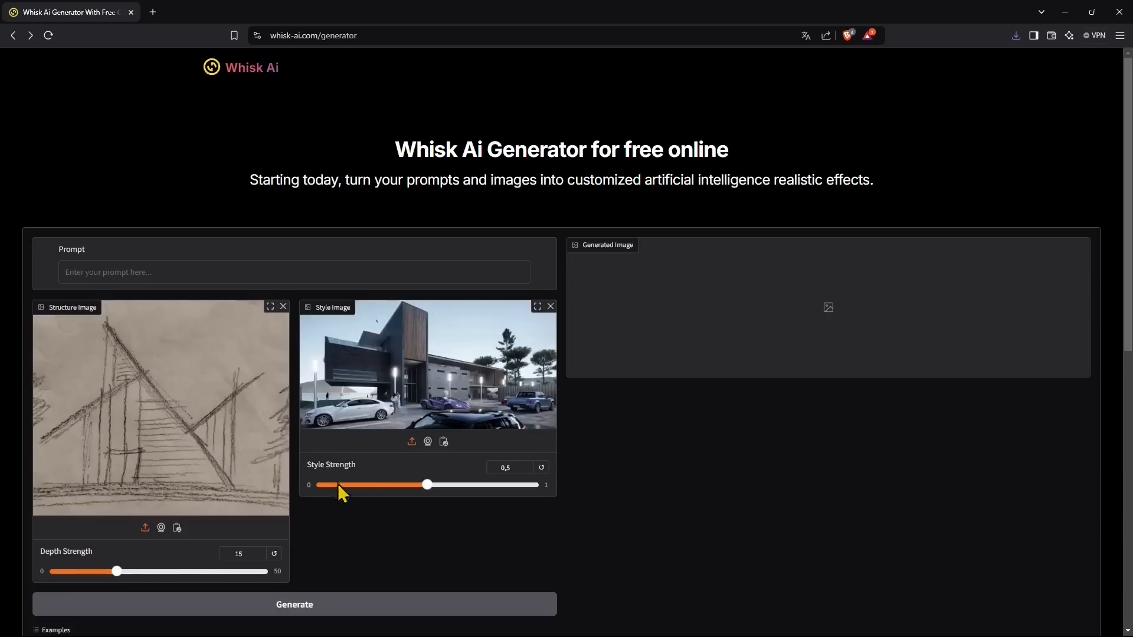
Generate an image without a prompt, using Depth Strength 15 and Style Strength 0.5
scroll(295, 502, "down", 1)
left_click(311, 549)
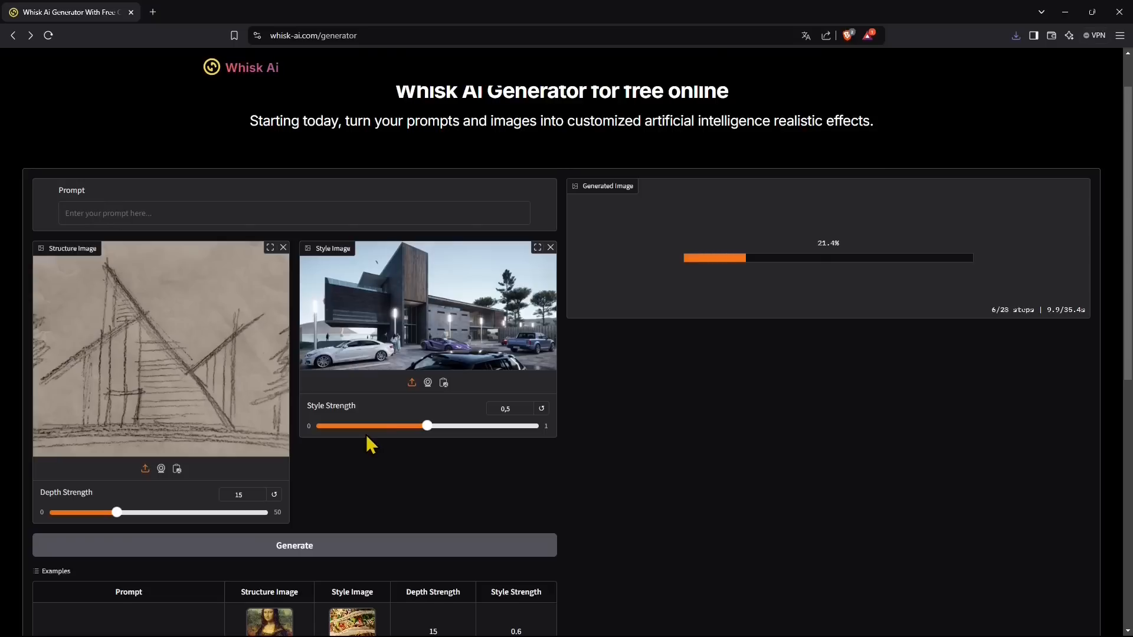
scroll(381, 389, "up", 1)
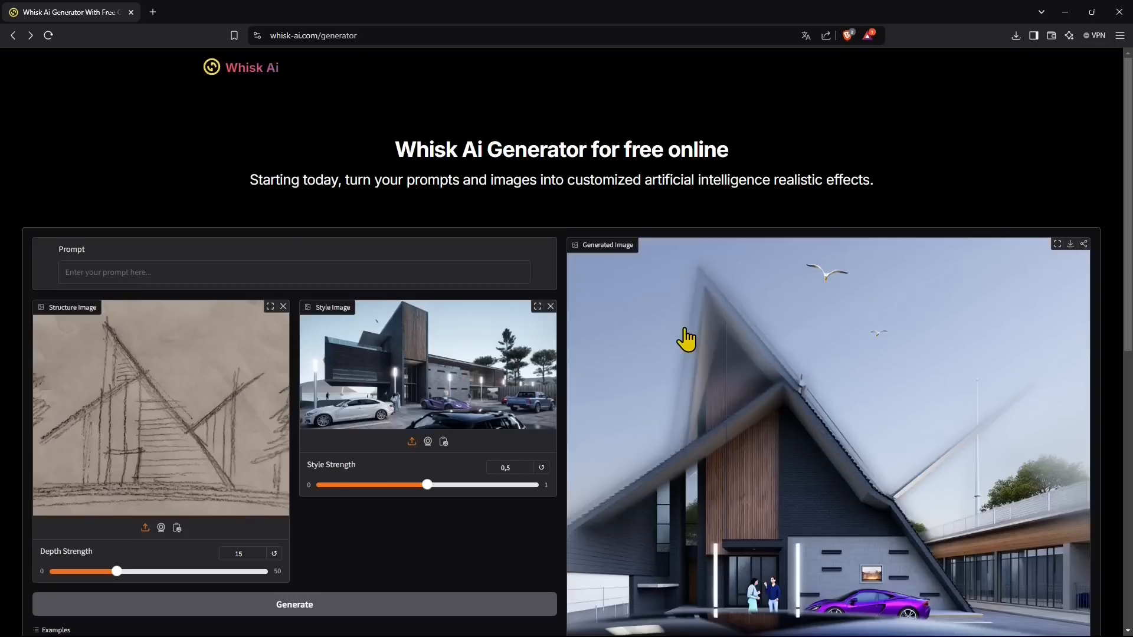
Set Depth Strength to 5.6 and Style Strength to 0.66, and generate the image again
scroll(687, 339, "down", 1)
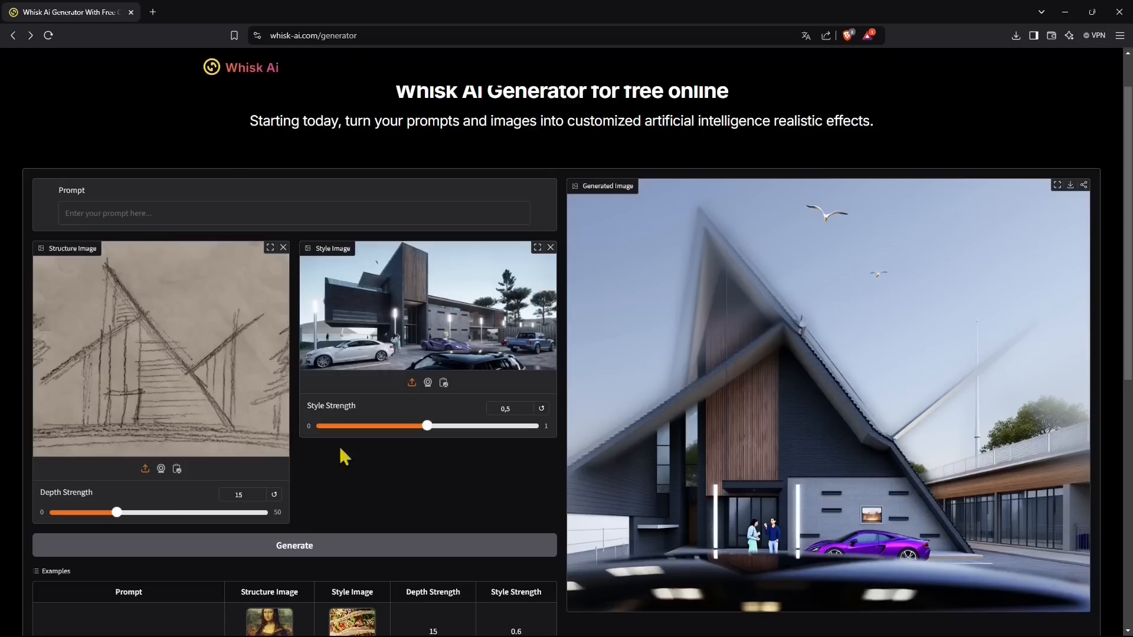
left_click_drag(117, 514, 79, 514)
left_click_drag(438, 430, 462, 429)
left_click(329, 550)
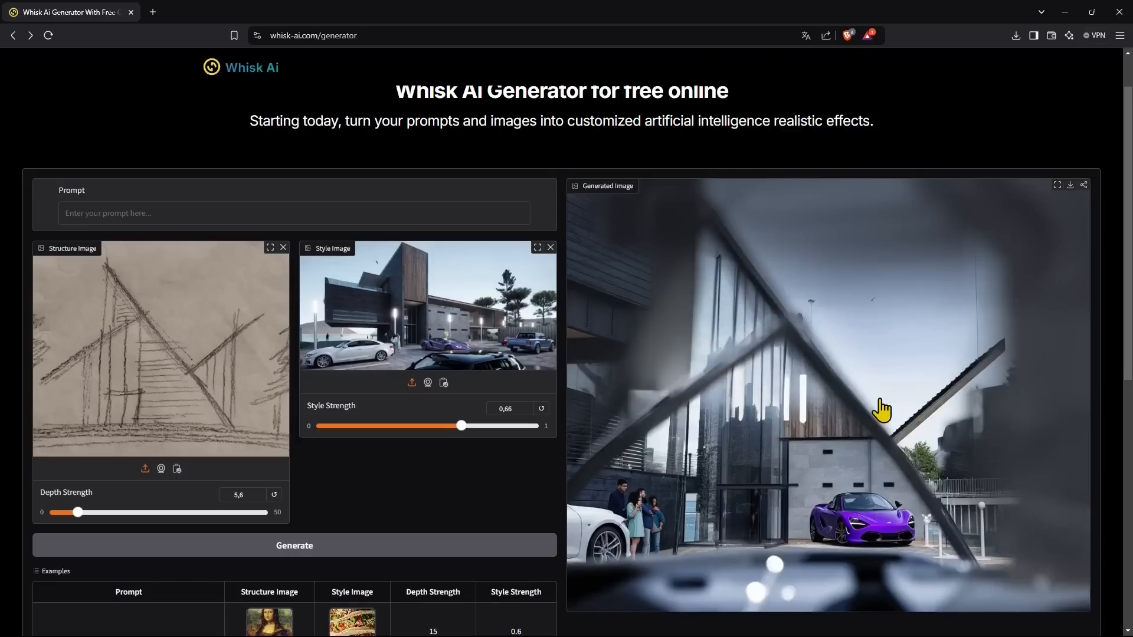
Set Depth Strength to 50 and Style Strength to 1, and generate the image again
left_click_drag(81, 511, 271, 525)
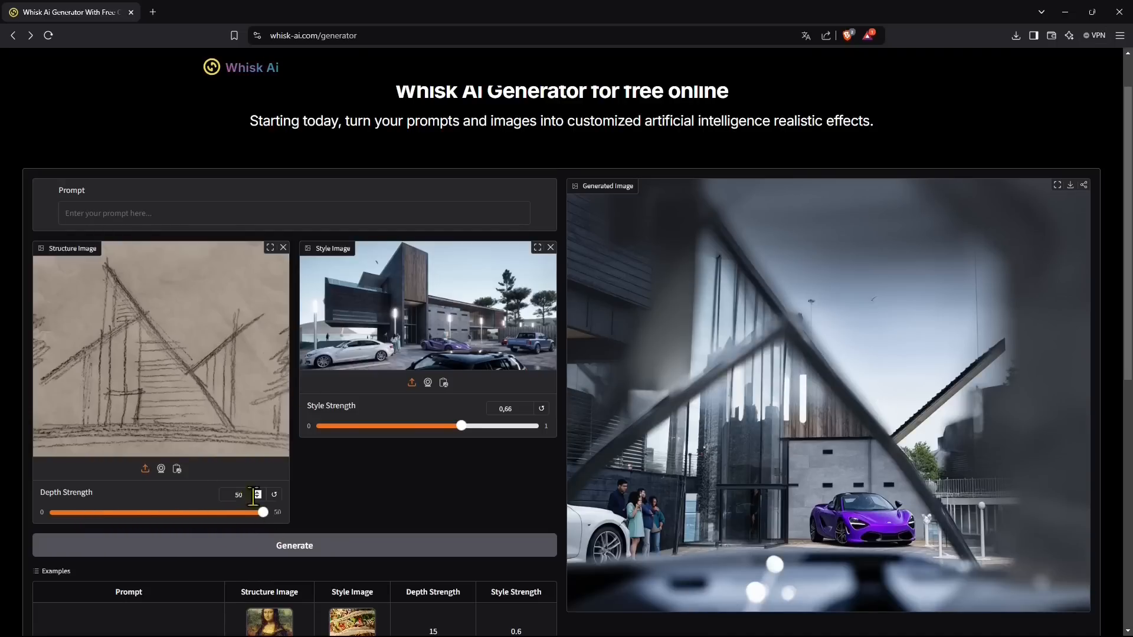
left_click_drag(462, 426, 607, 437)
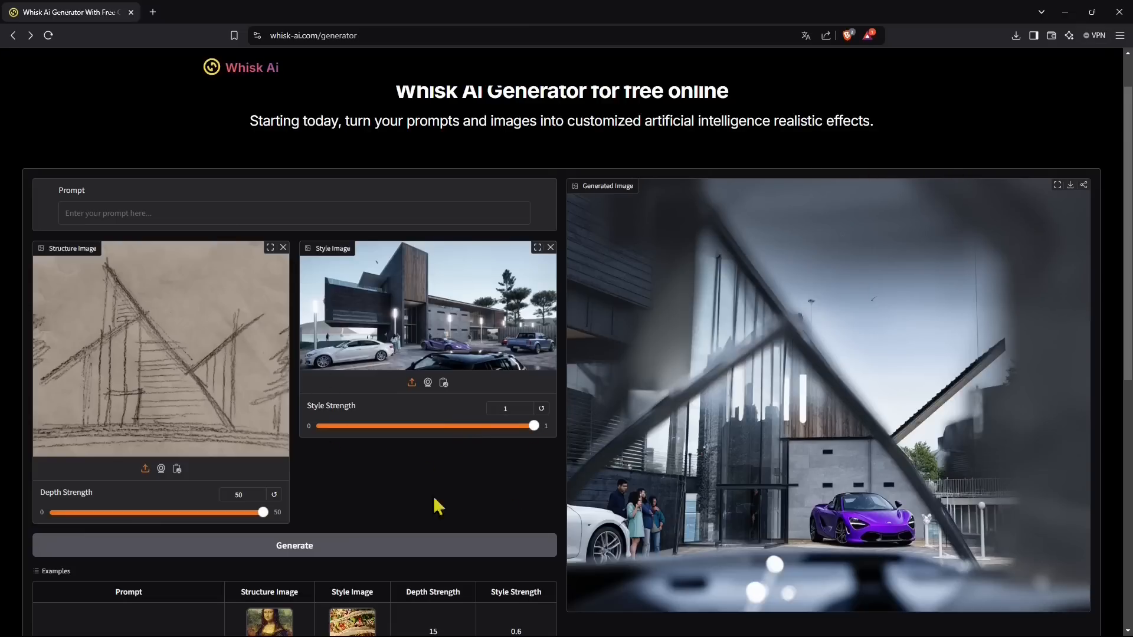
left_click(304, 552)
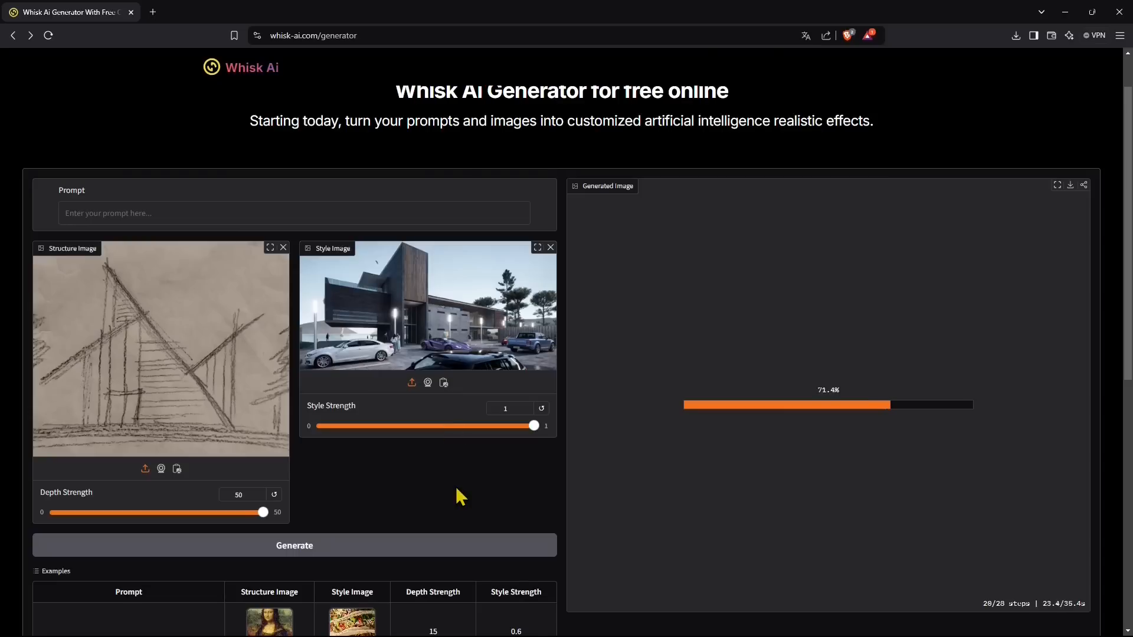
scroll(457, 490, "down", 2)
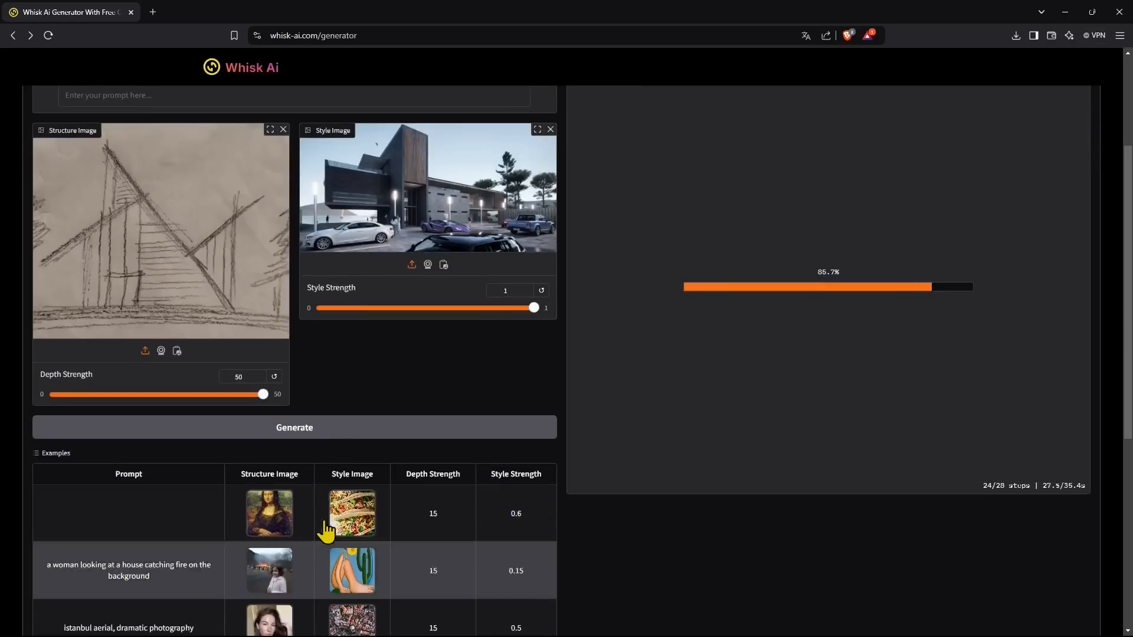
scroll(332, 517, "up", 1)
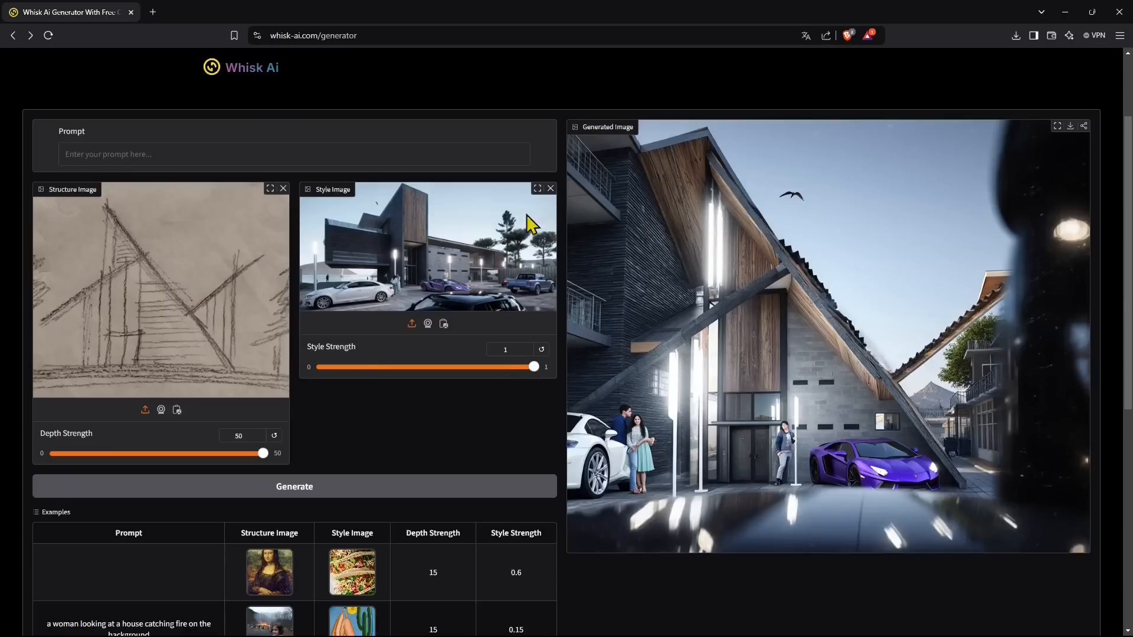
Remove both source images and upload the sketch "schizzi per whisk" from the GUIDE folder as the style image
left_click(551, 188)
left_click(279, 188)
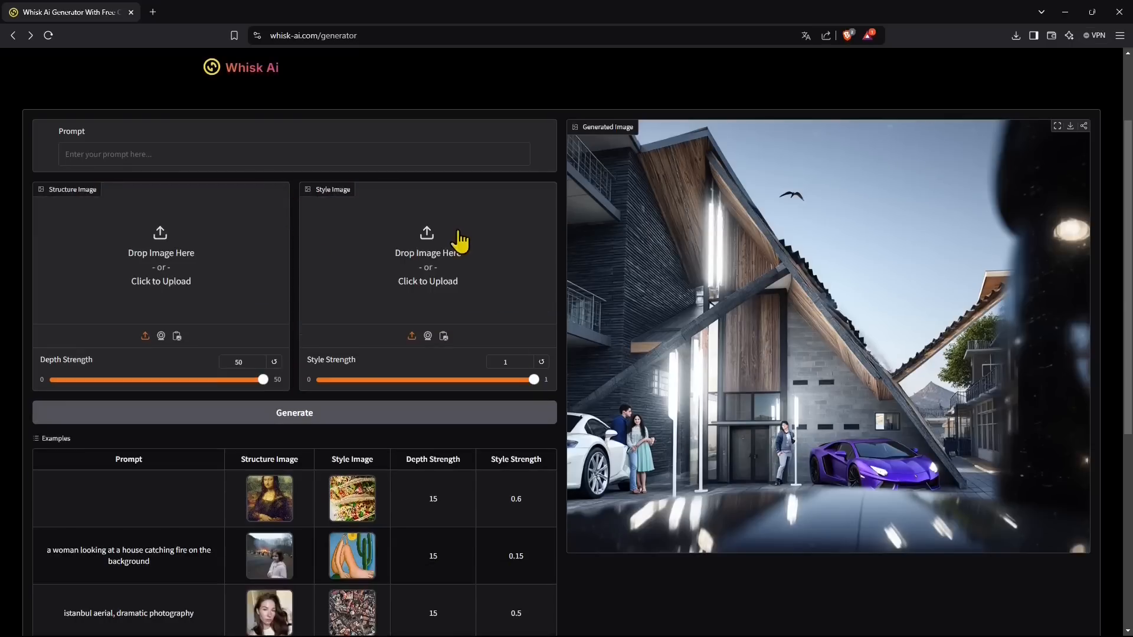
left_click(455, 241)
scroll(285, 293, "down", 15)
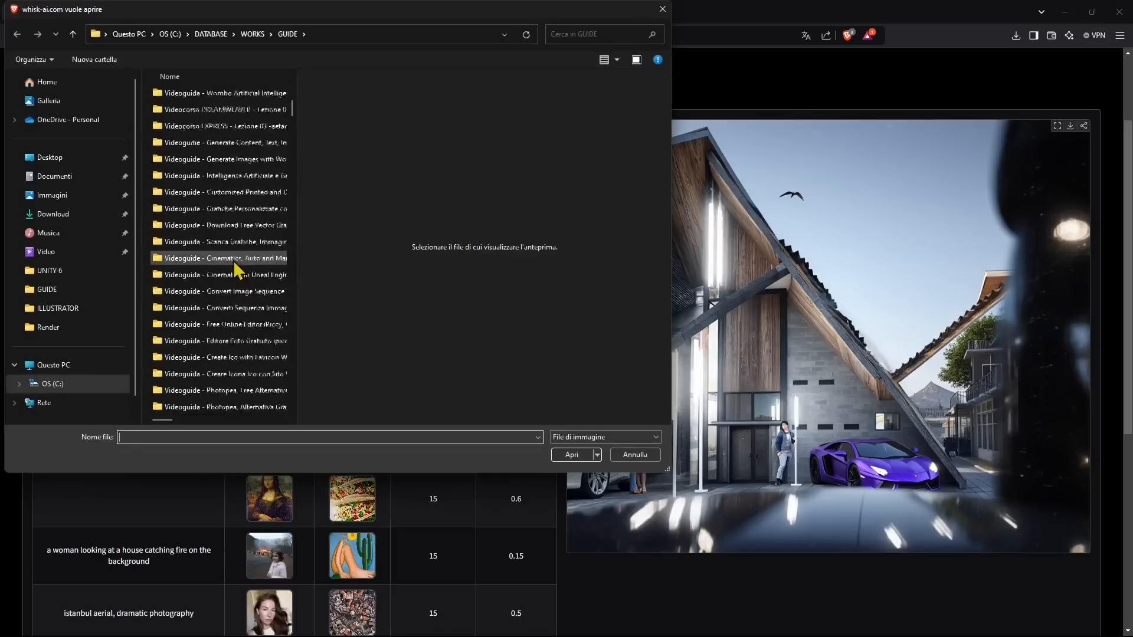
scroll(236, 263, "down", 15)
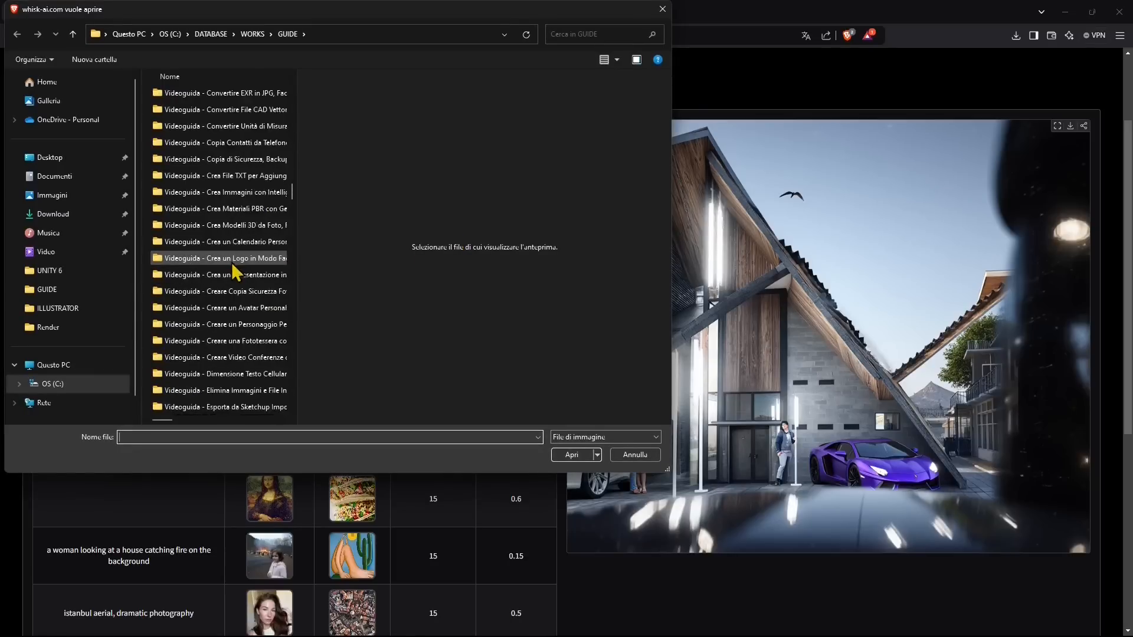
scroll(295, 270, "down", 10)
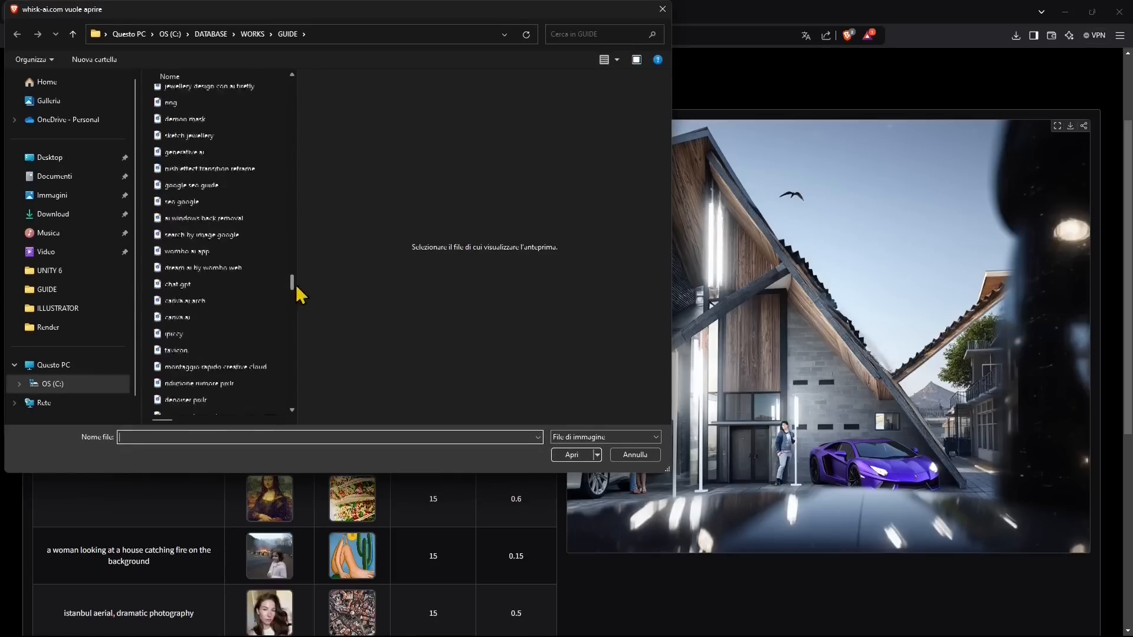
left_click(253, 212)
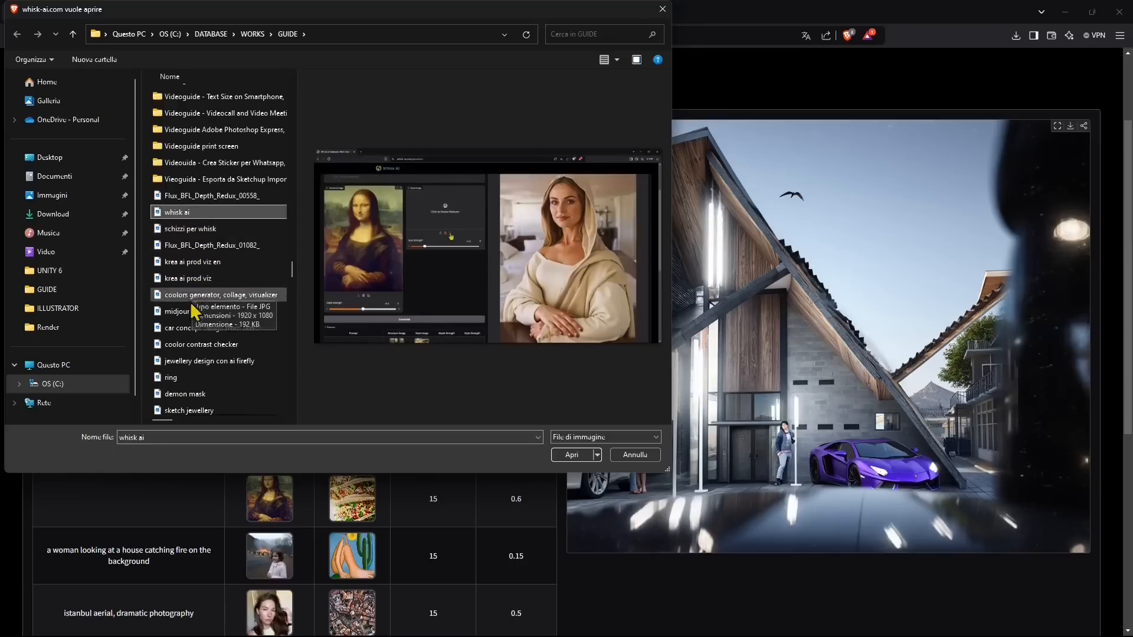
left_click(195, 229)
left_click(558, 455)
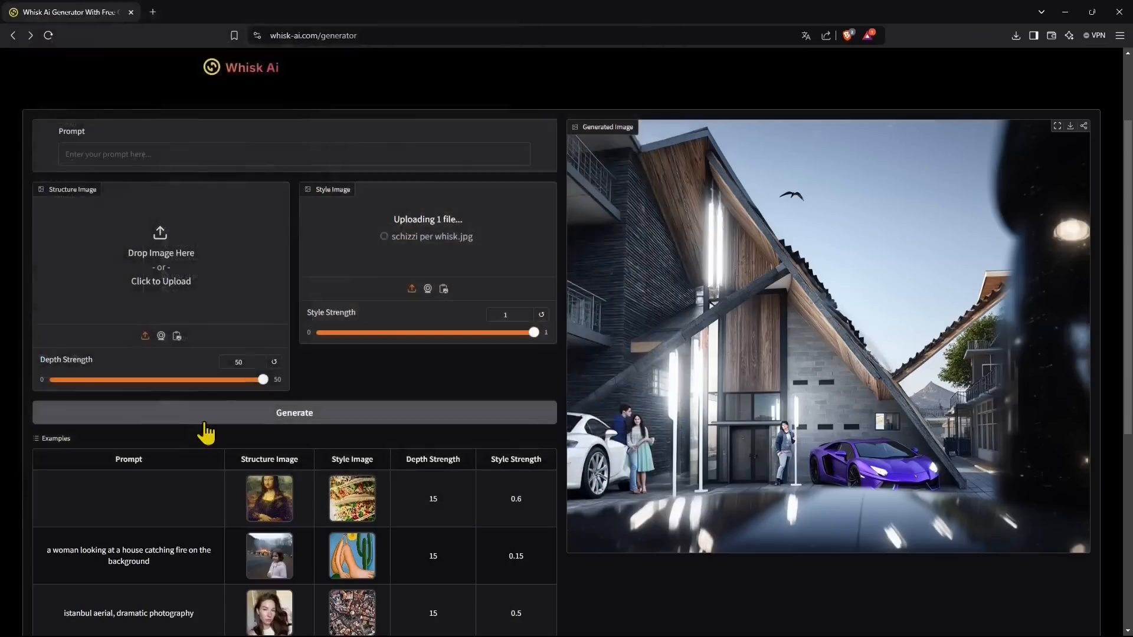
Upload "rendering20realtime-enhanced" from the Render folder inside WORKS > TWINMOTION 2023 as the structure image
left_click(175, 282)
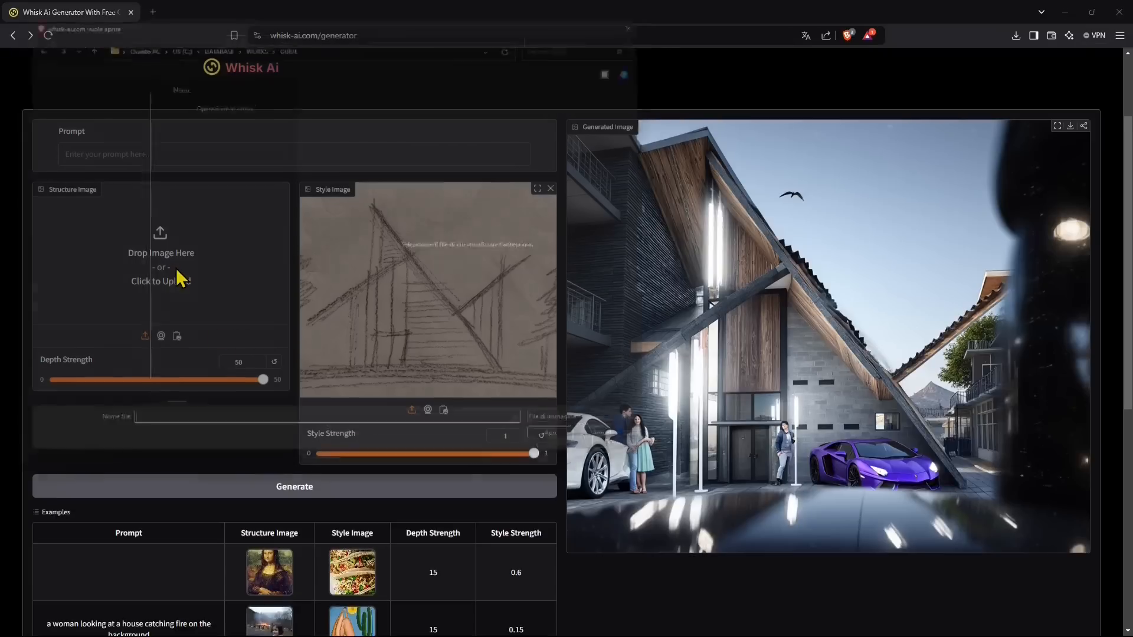
left_click(269, 34)
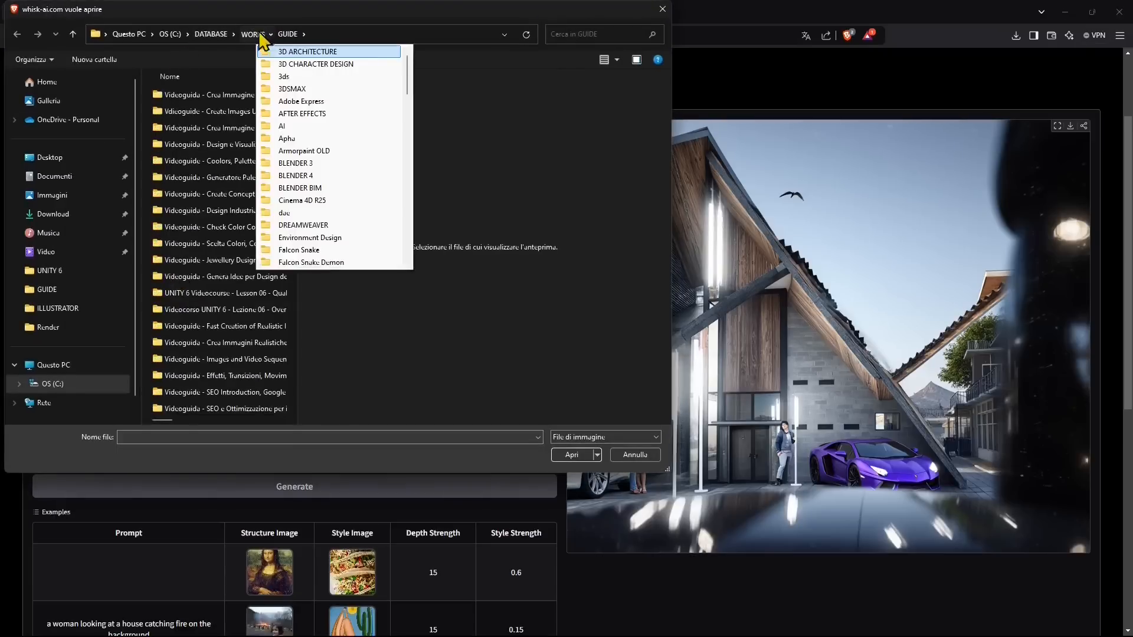
left_click(255, 35)
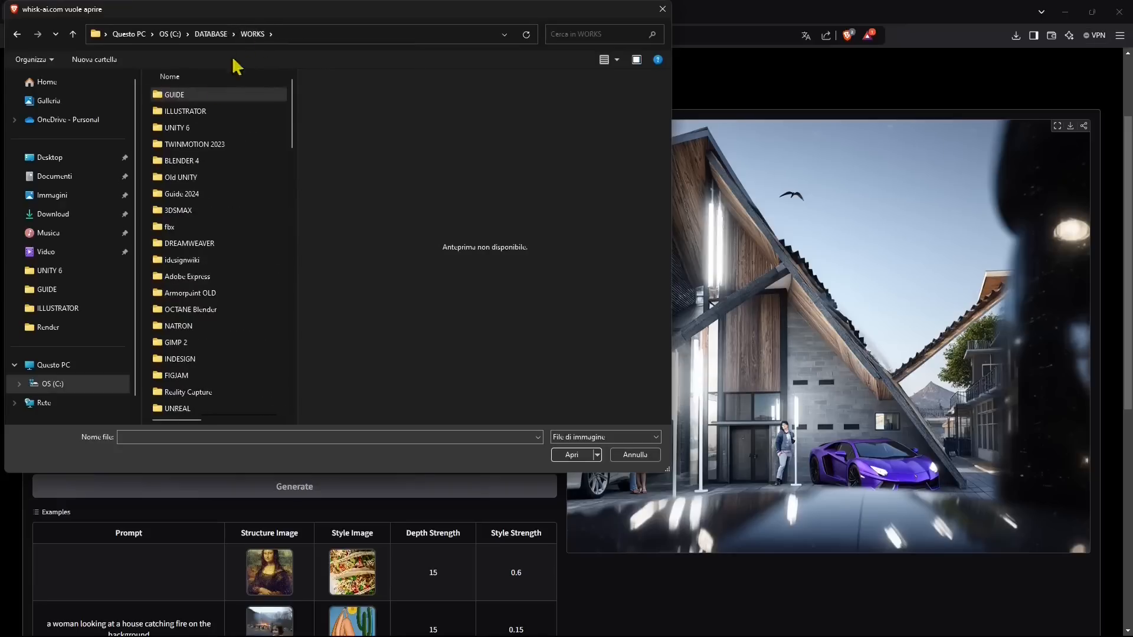
double_click(204, 148)
scroll(236, 295, "down", 10)
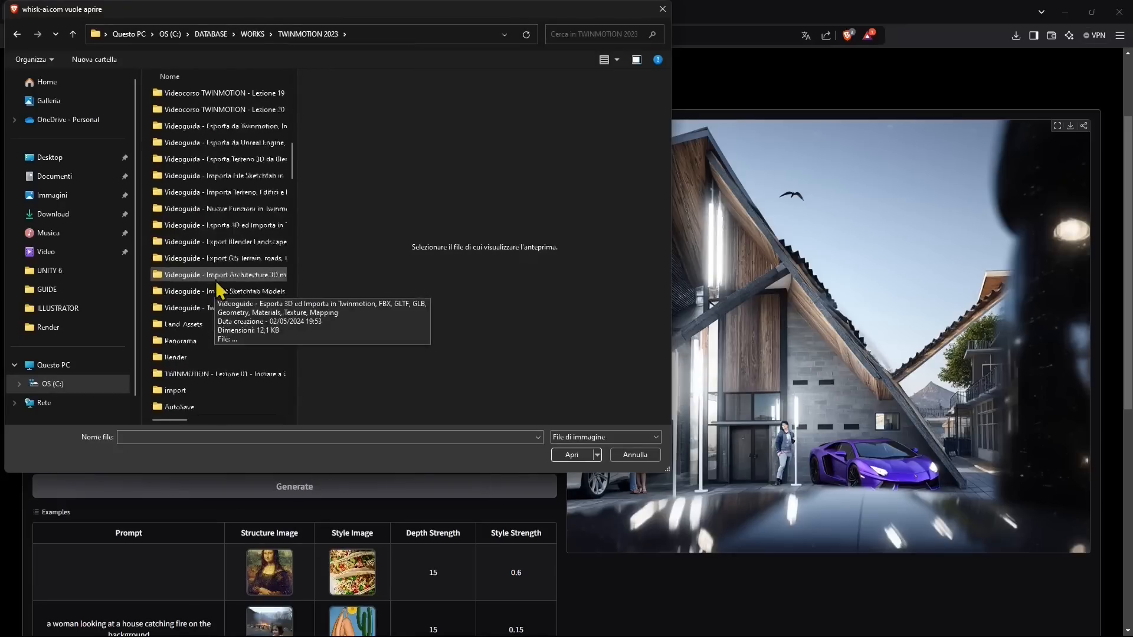
double_click(189, 358)
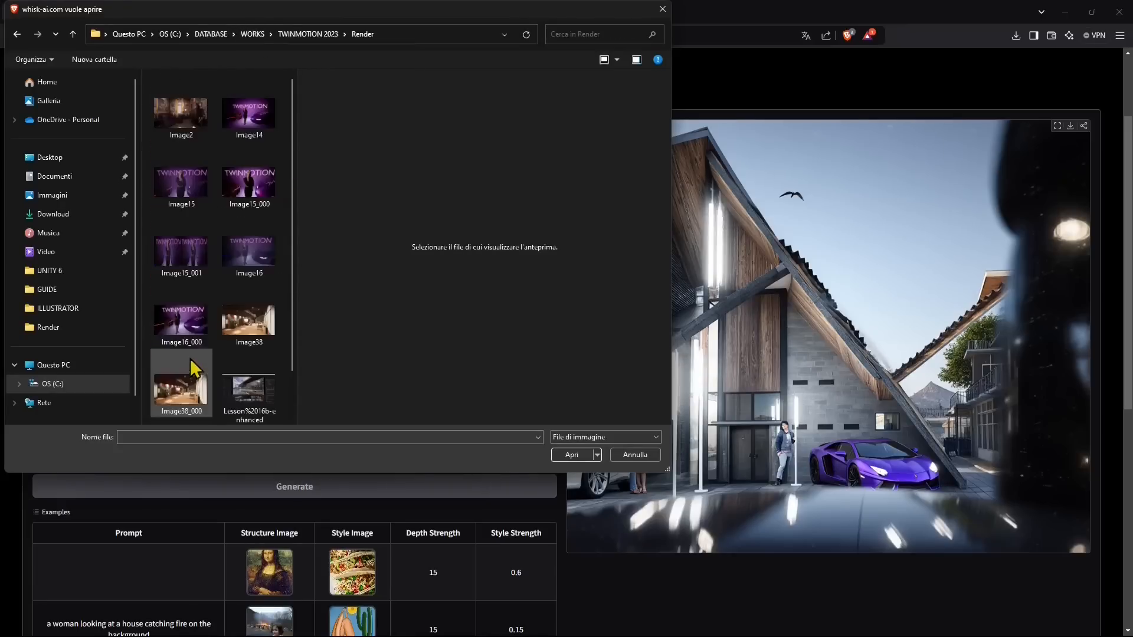
scroll(192, 363, "down", 5)
left_click(239, 396)
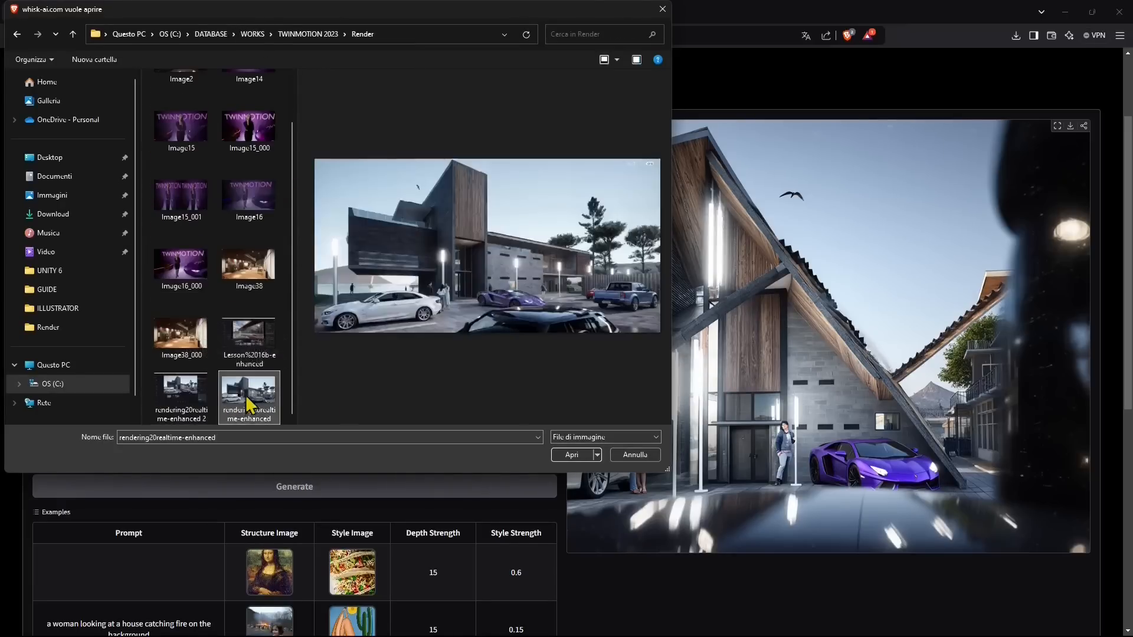
left_click(575, 455)
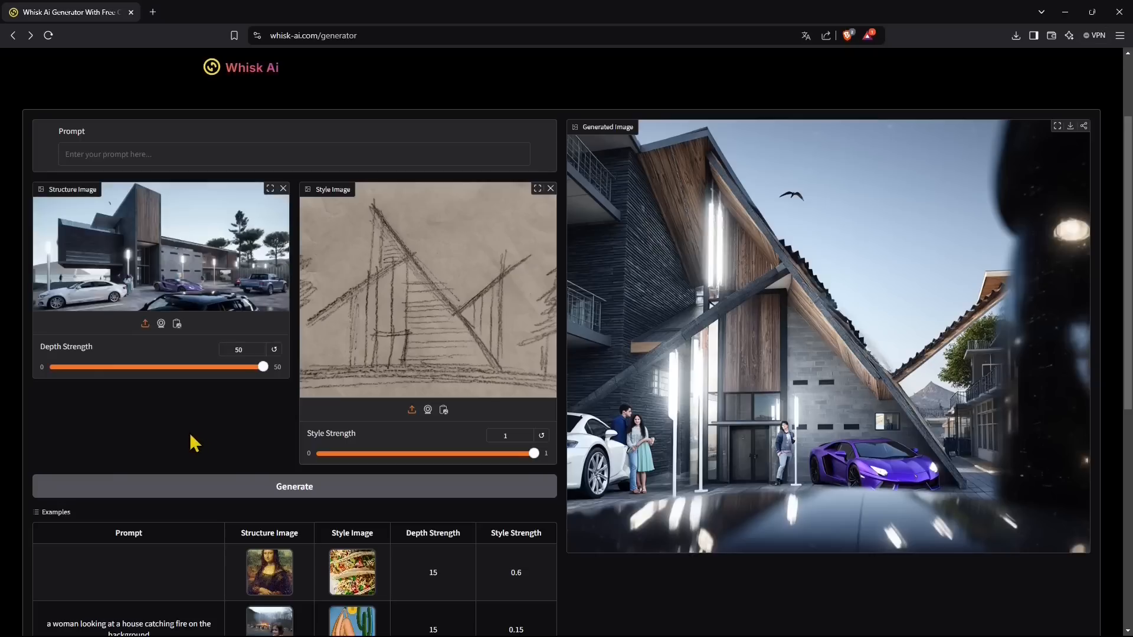
Reset Depth Strength to 15 and Style Strength to 0.5, and try to generate an image from the swapped sources
left_click(274, 349)
left_click(542, 436)
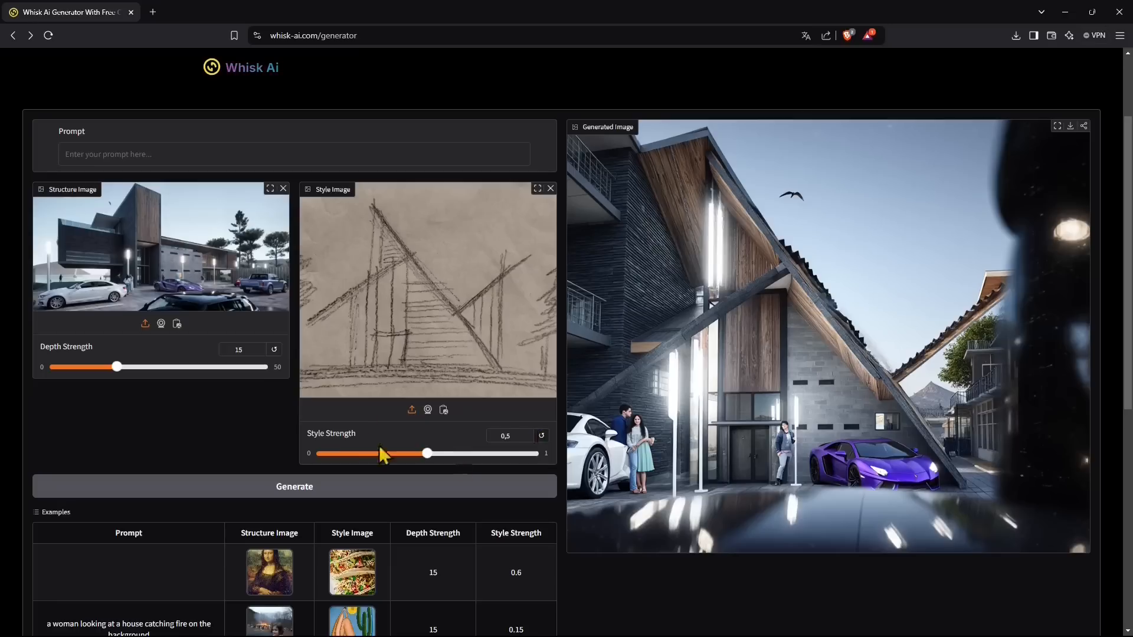
left_click(302, 489)
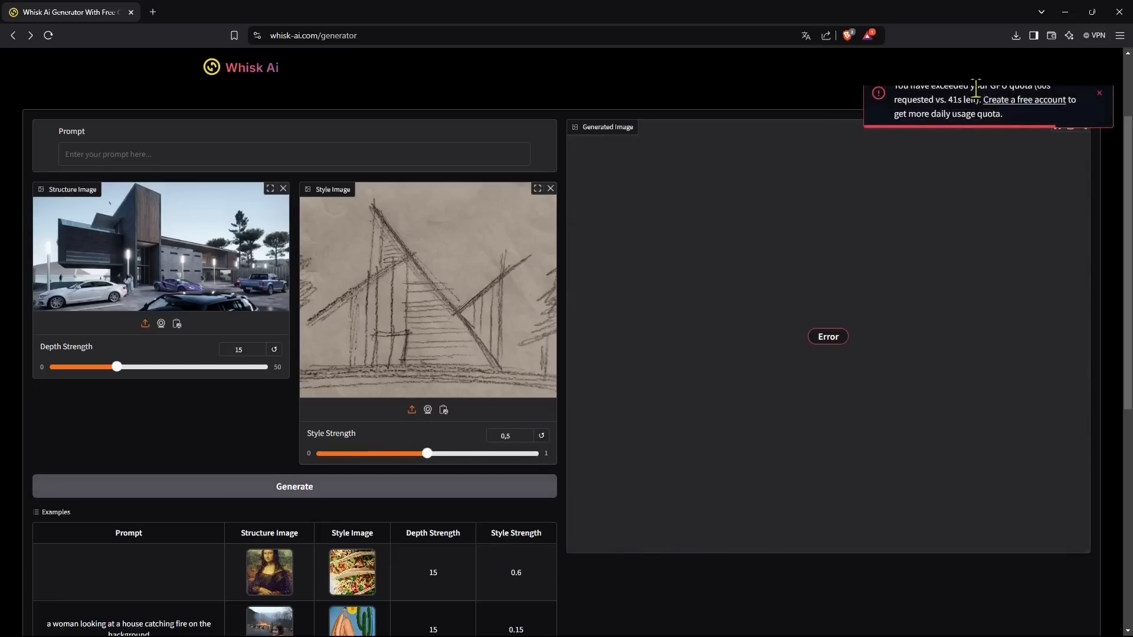
left_click_drag(982, 97, 918, 135)
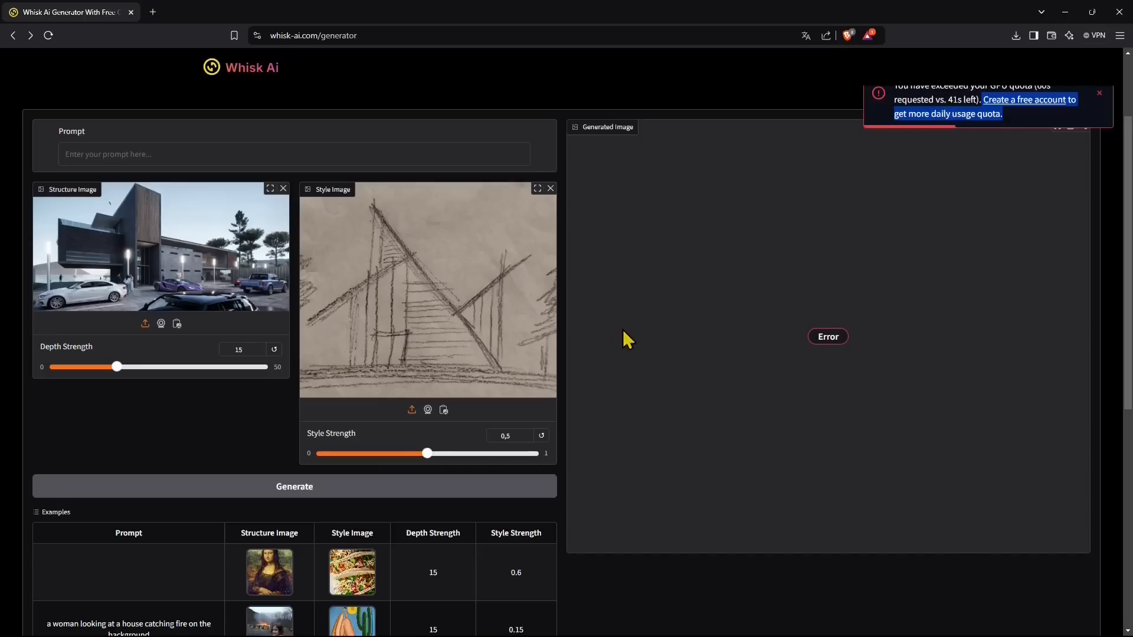
left_click(760, 582)
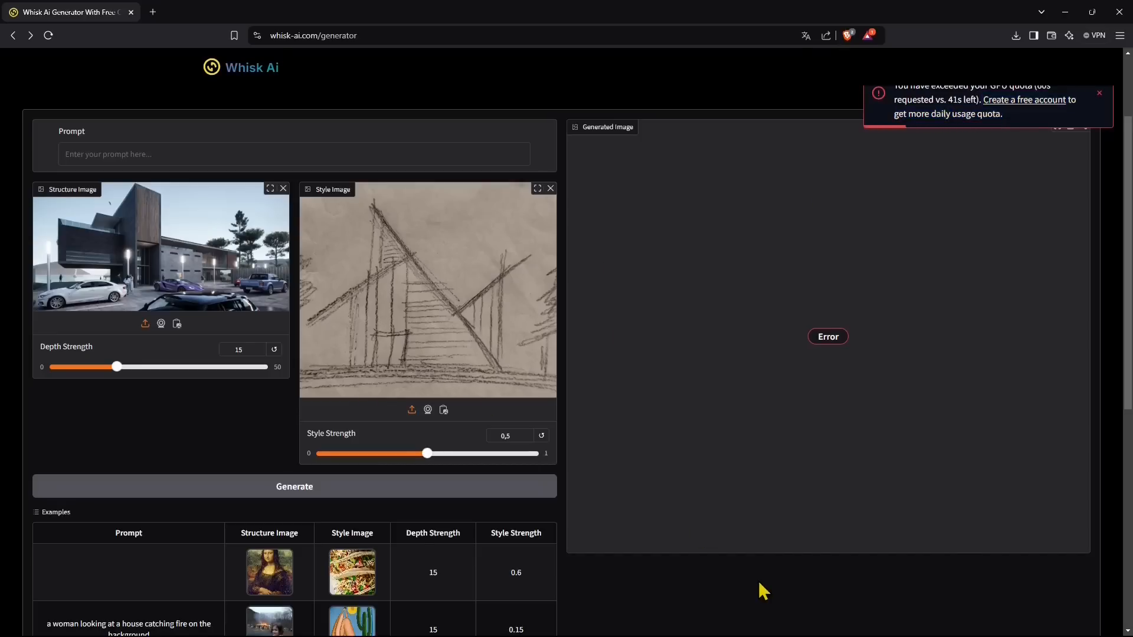